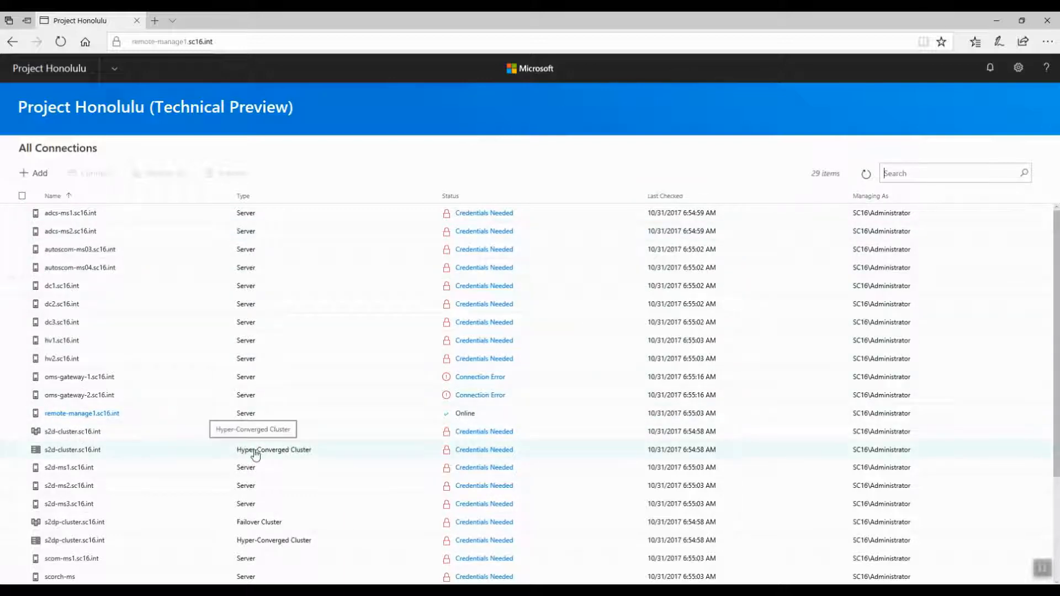
# Step: Browse the All Connections list and the solution switcher's managed solution options
pyautogui.scroll(-3, 254, 459)
pyautogui.scroll(3, 254, 459)
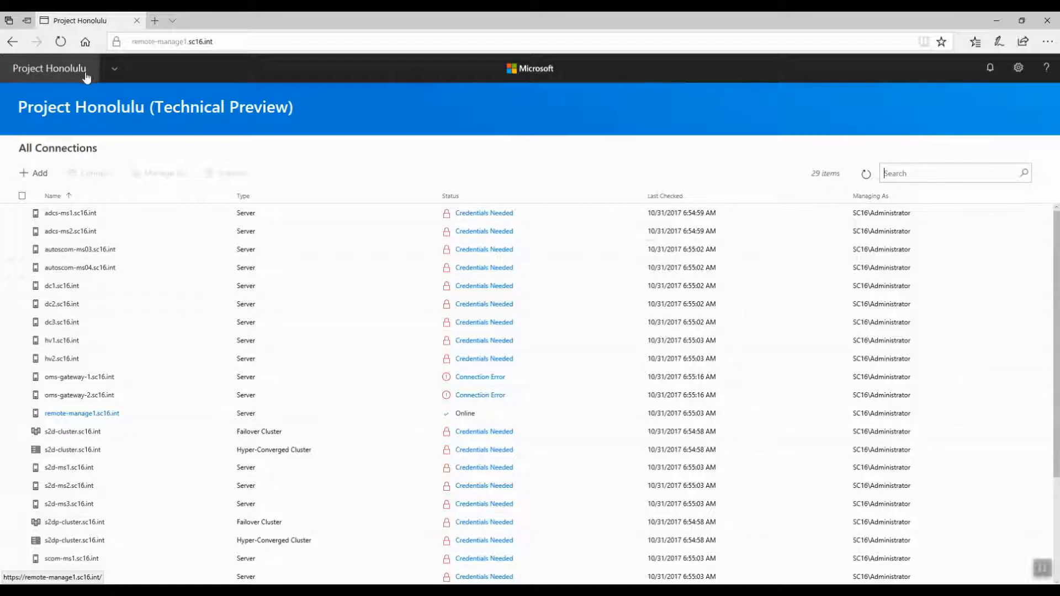
pyautogui.click(115, 72)
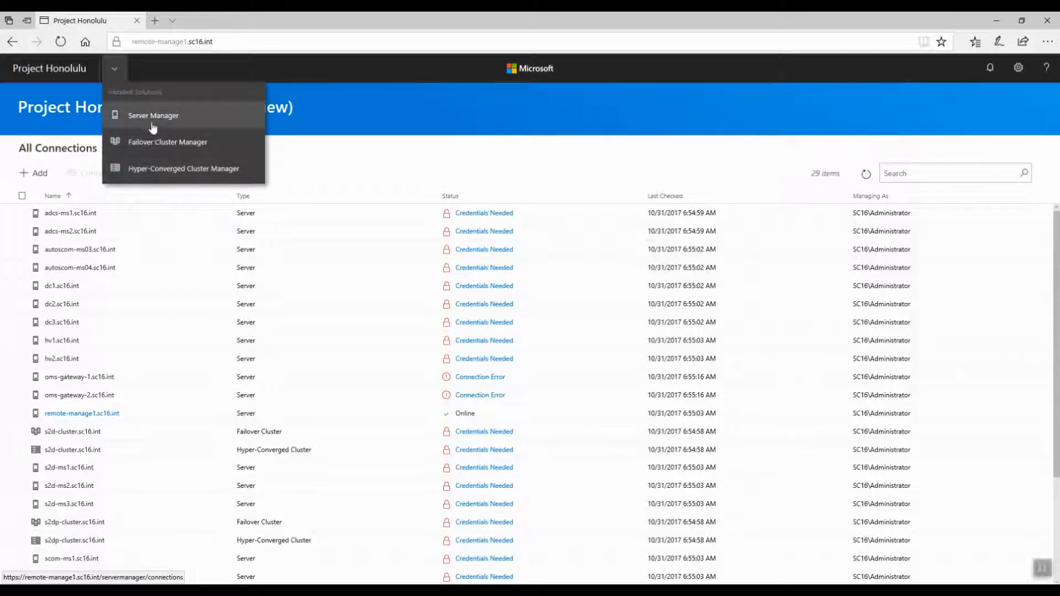
pyautogui.click(347, 175)
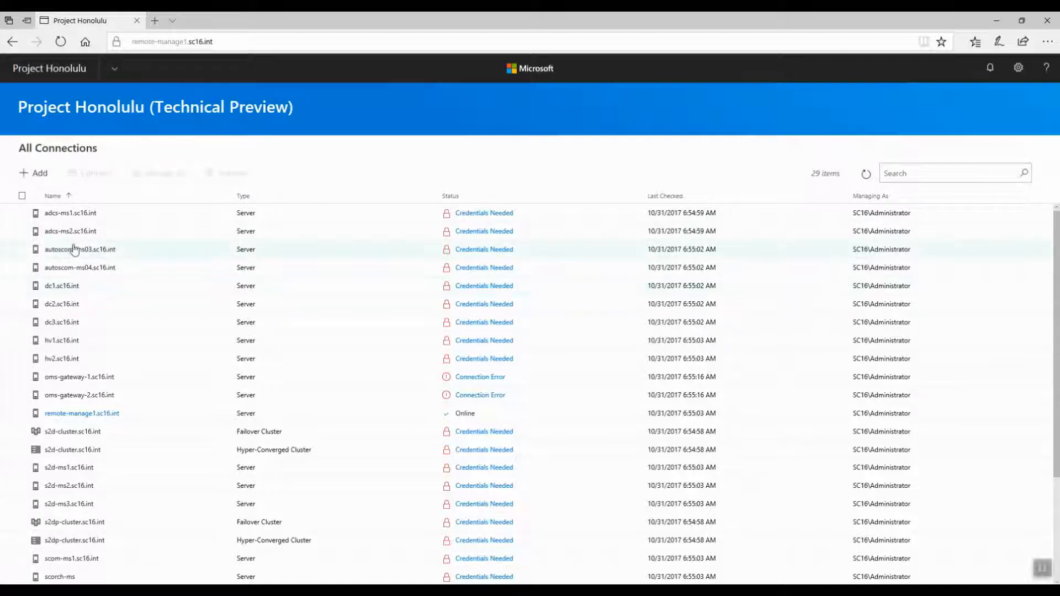
pyautogui.scroll(-1, 66, 396)
pyautogui.scroll(1, 66, 386)
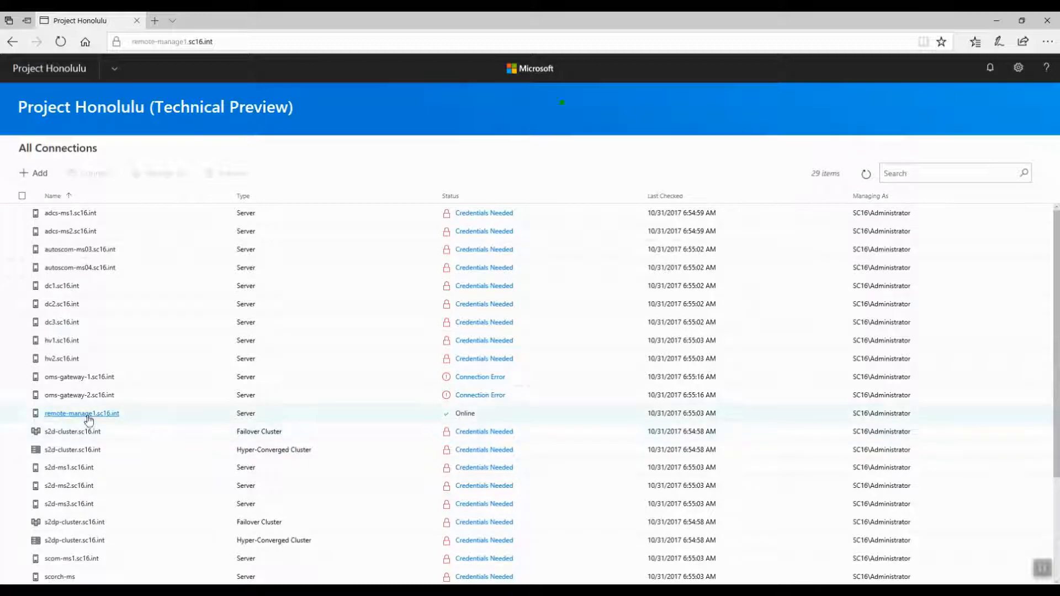
pyautogui.scroll(-3, 132, 387)
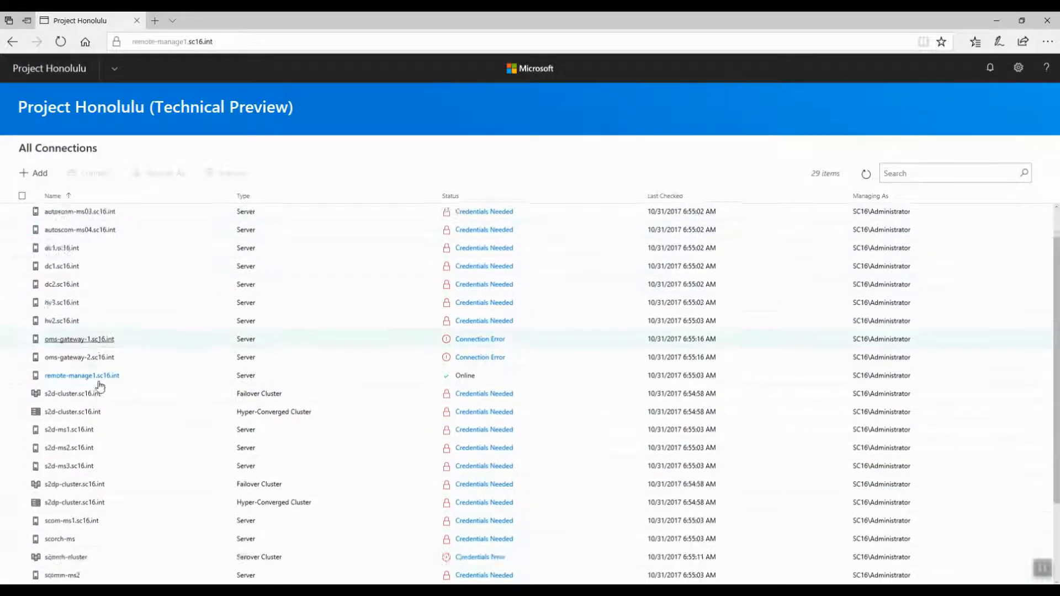
pyautogui.scroll(3, 98, 450)
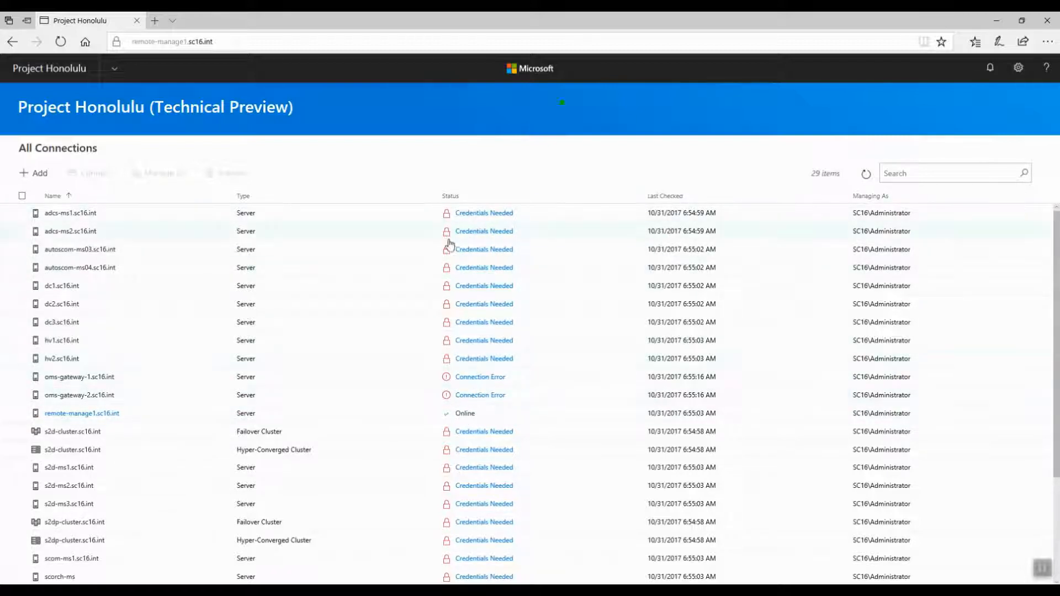
pyautogui.scroll(-3, 188, 354)
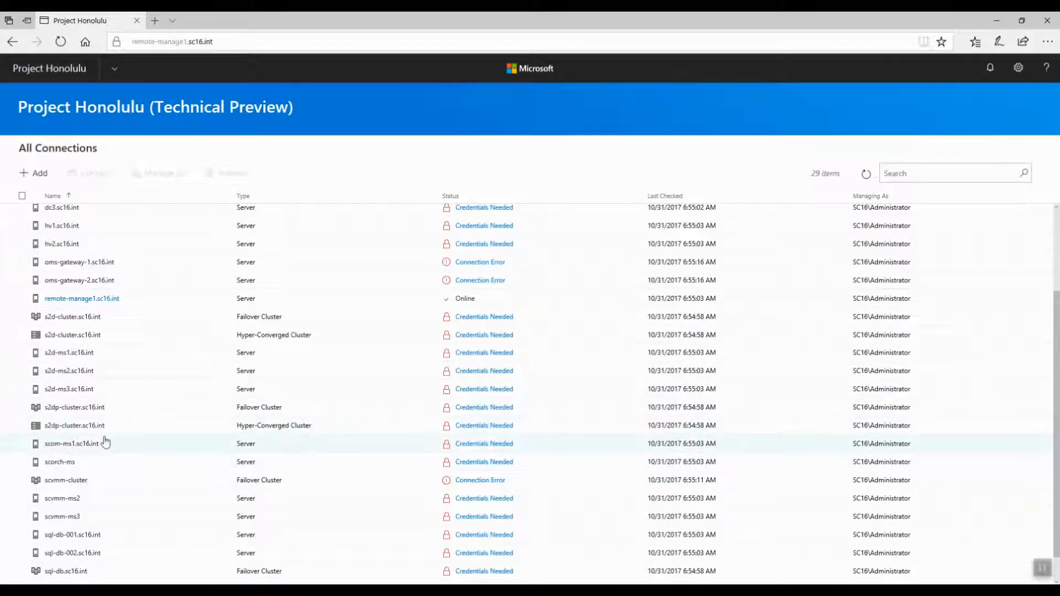
# Step: Remove the scorch-ms connection from the connections list, confirming the removal
pyautogui.click(23, 464)
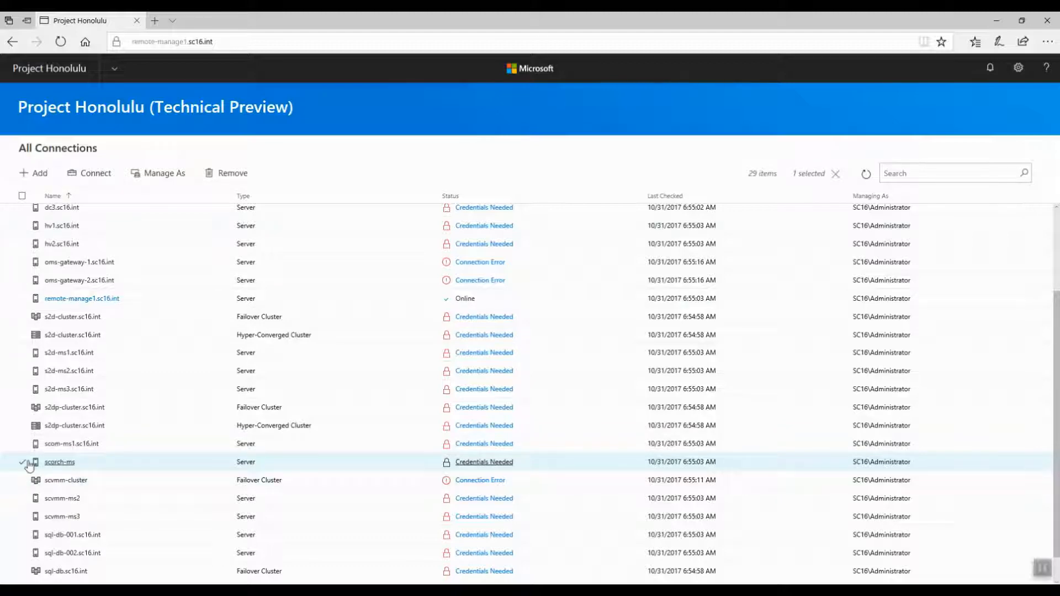
pyautogui.click(217, 175)
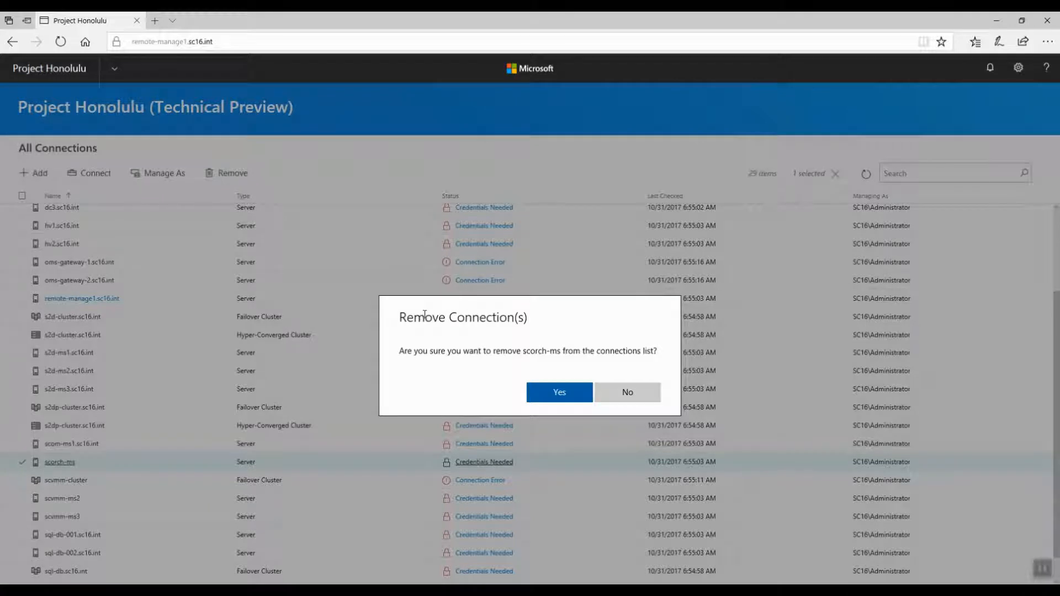
pyautogui.click(553, 395)
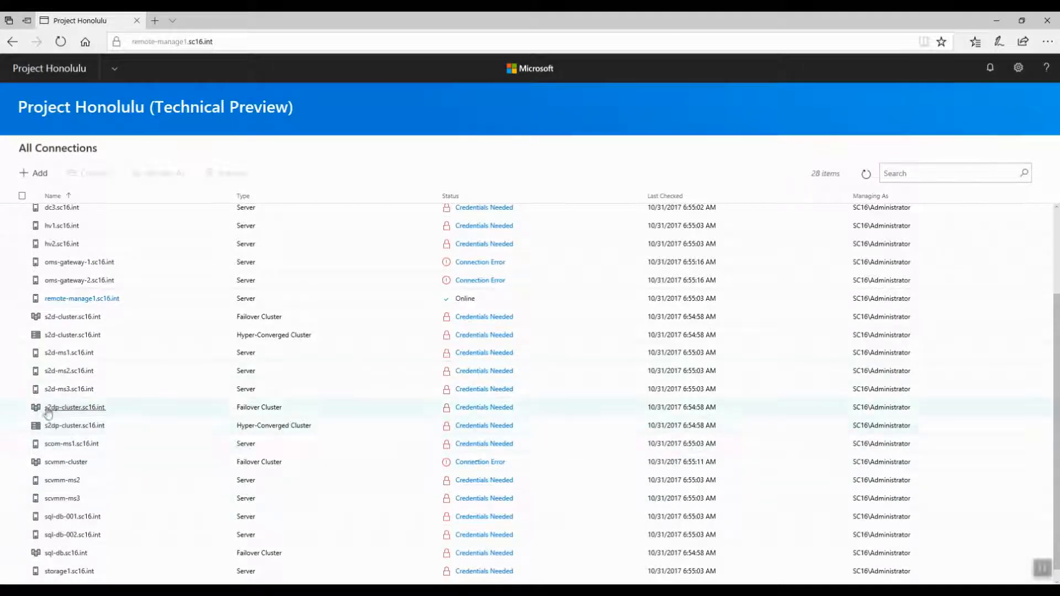
pyautogui.scroll(-1, 55, 419)
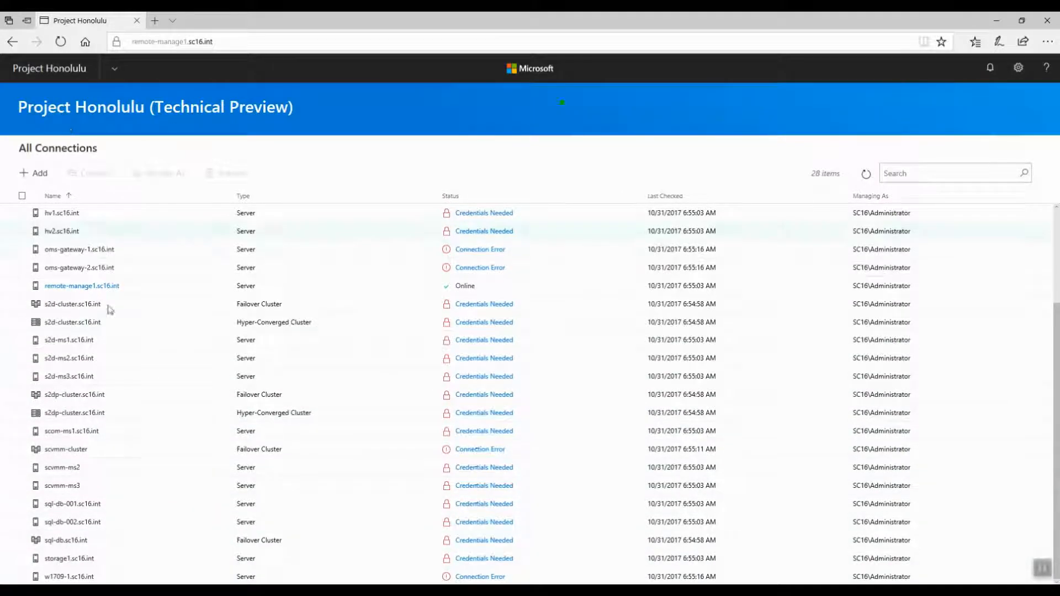
pyautogui.doubleClick(816, 175)
pyautogui.click(839, 175)
# Step: Start adding a server connection and enter scorch-ms.sc16.int as the server name
pyautogui.click(34, 176)
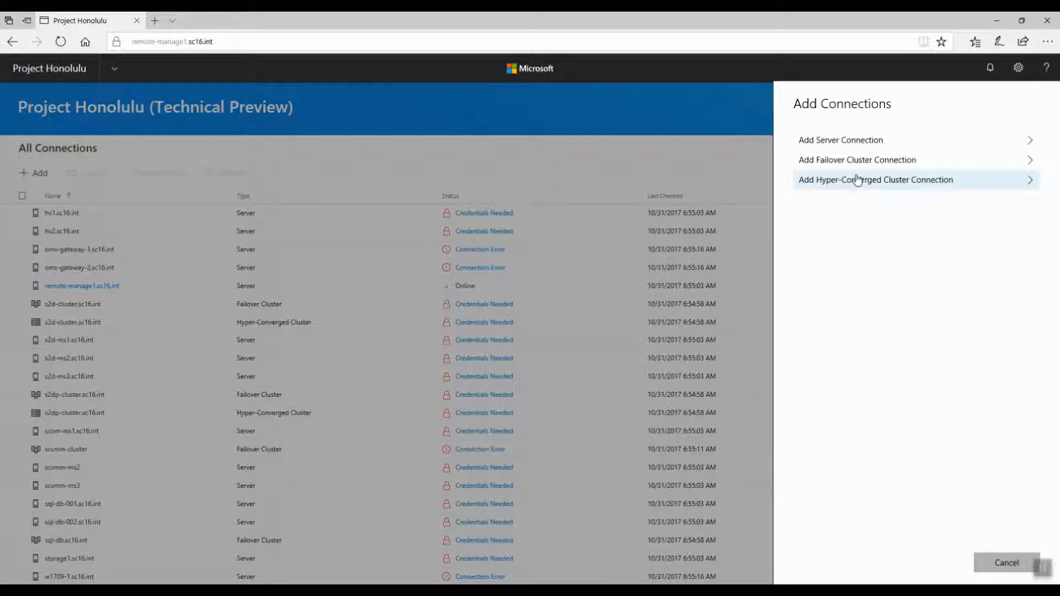
pyautogui.click(827, 146)
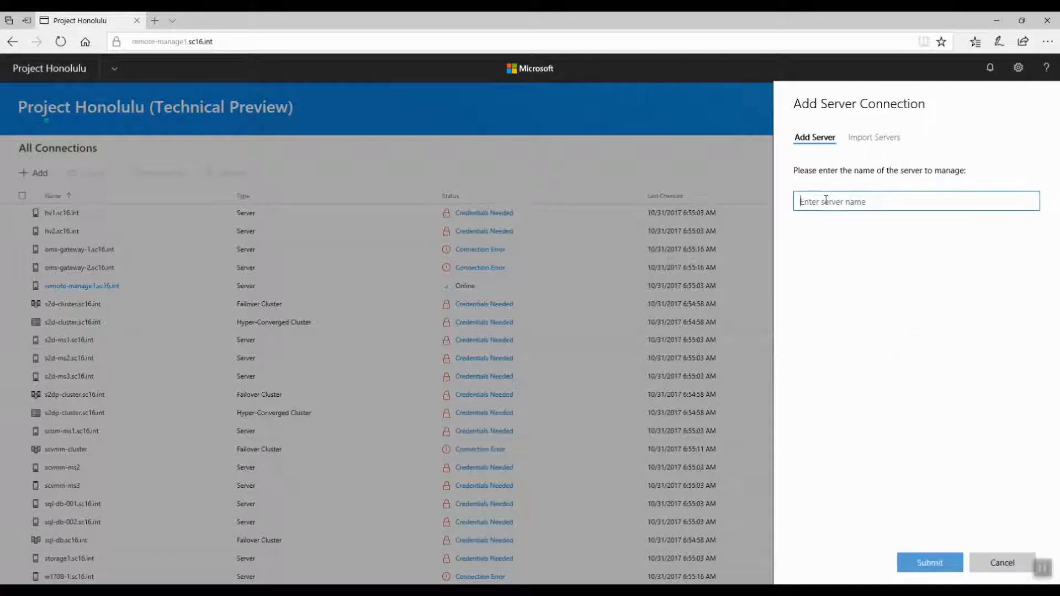
pyautogui.write('scorch-ms.sc16.int')
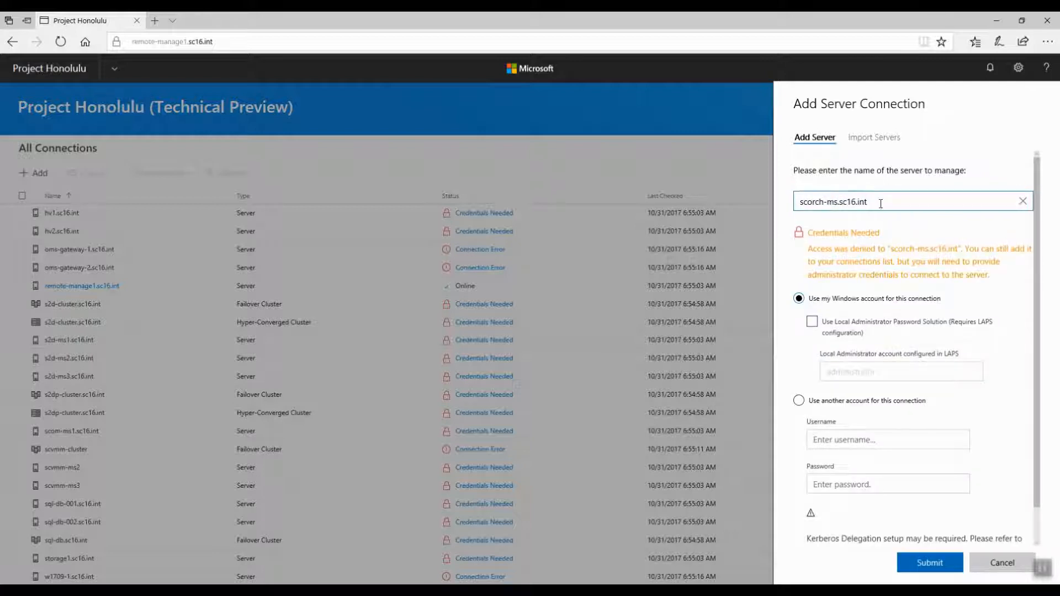
pyautogui.moveTo(881, 203); pyautogui.dragTo(798, 213)
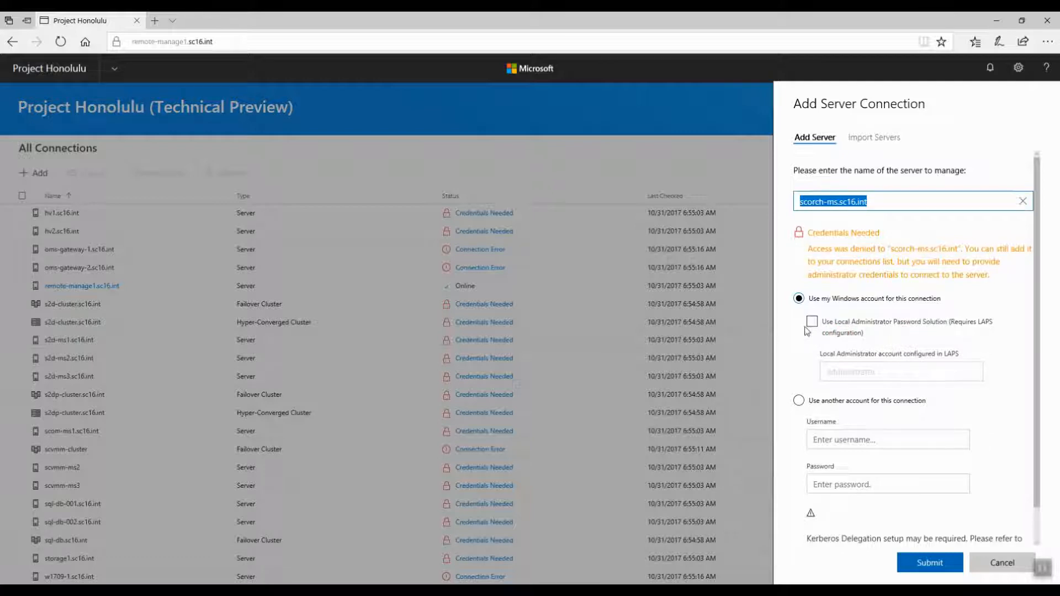
# Step: Choose to use another account for the connection and enter the sc16\administrator username and its password
pyautogui.click(798, 400)
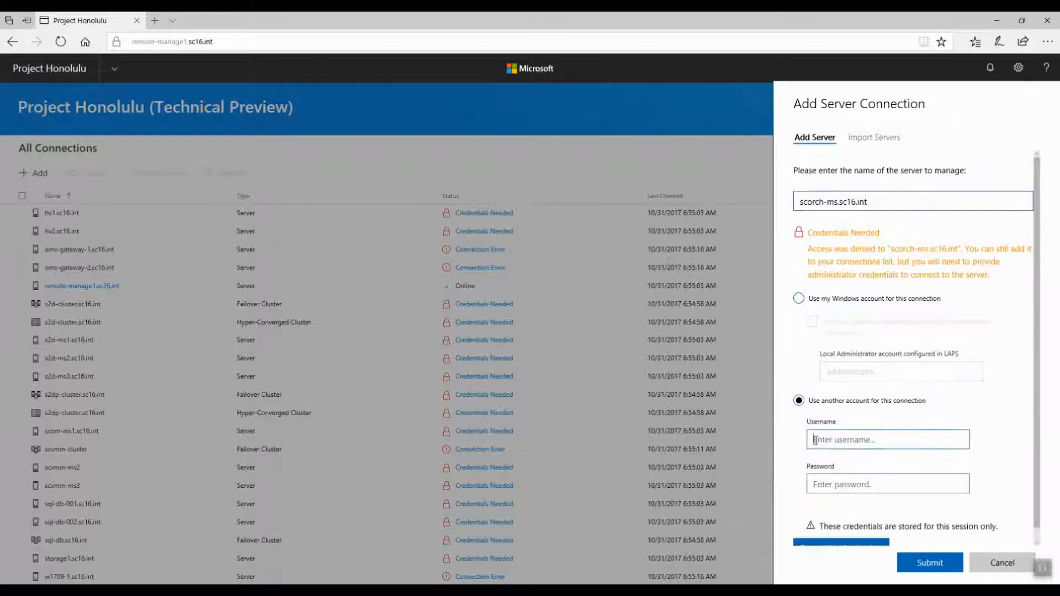
pyautogui.click(816, 440)
pyautogui.write('sc16\\adm')
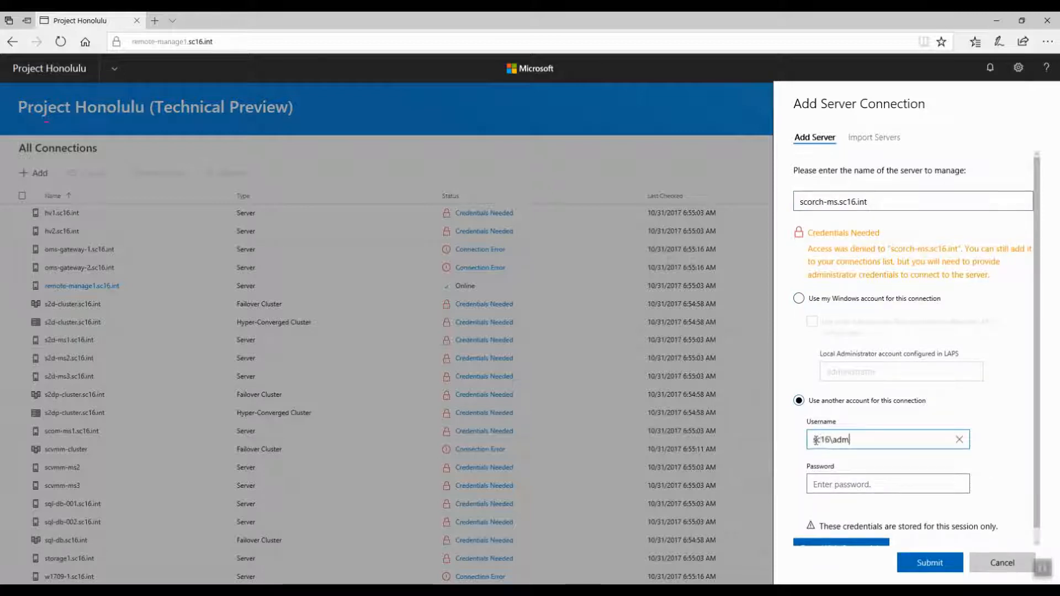
pyautogui.write('inistrator')
pyautogui.press('Tab')
pyautogui.write('•••')
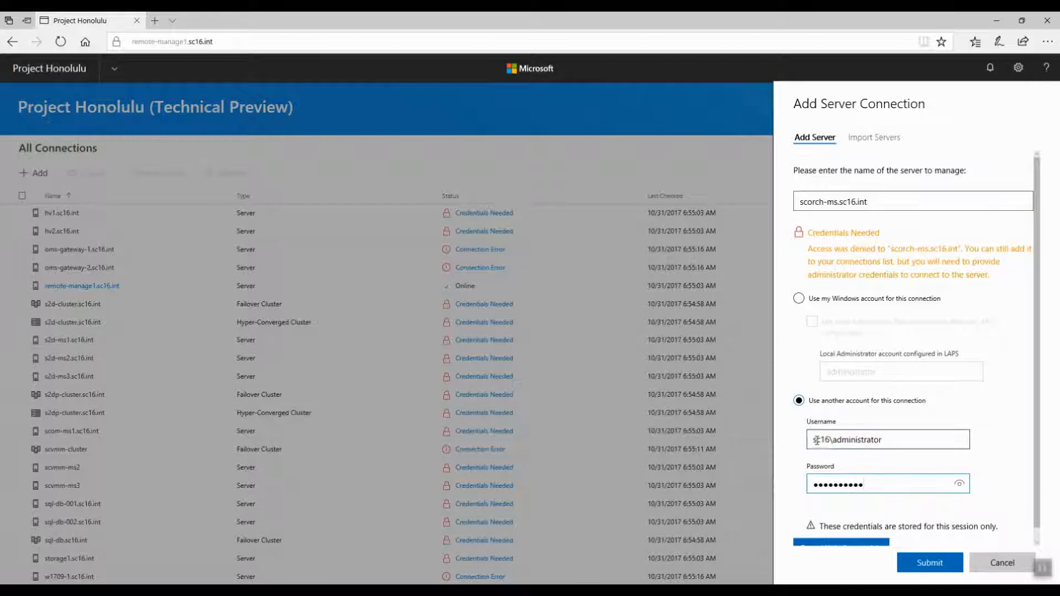
# Step: Submit the new server connection
pyautogui.scroll(-1, 997, 423)
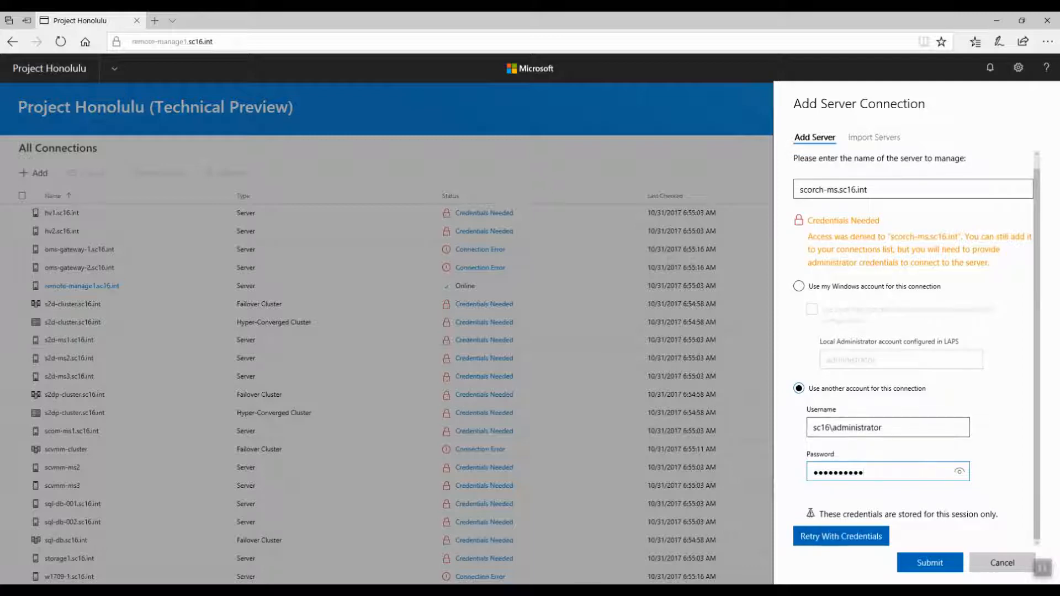
pyautogui.moveTo(821, 515); pyautogui.dragTo(986, 521)
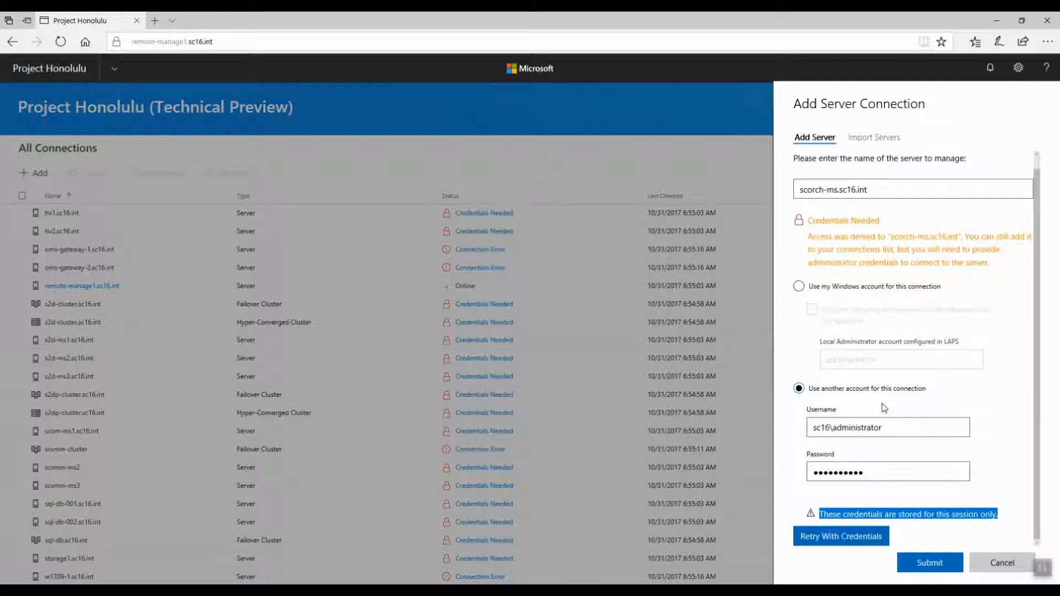
pyautogui.click(906, 568)
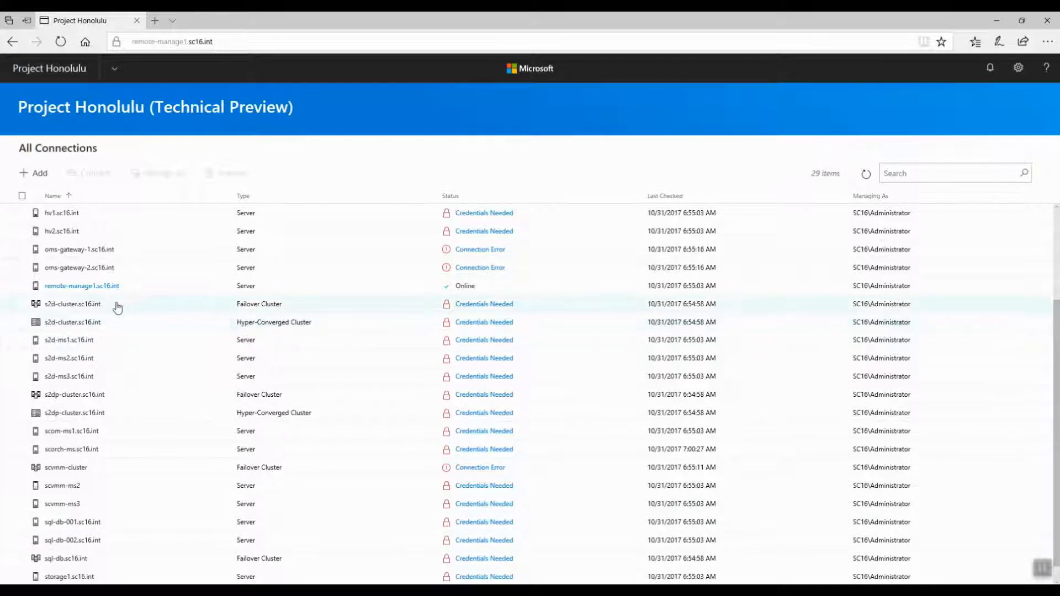
# Step: Provide credentials for scorch-ms.sc16.int using another account, entering sc16\administrator and the password, applying them to all connections
pyautogui.click(61, 450)
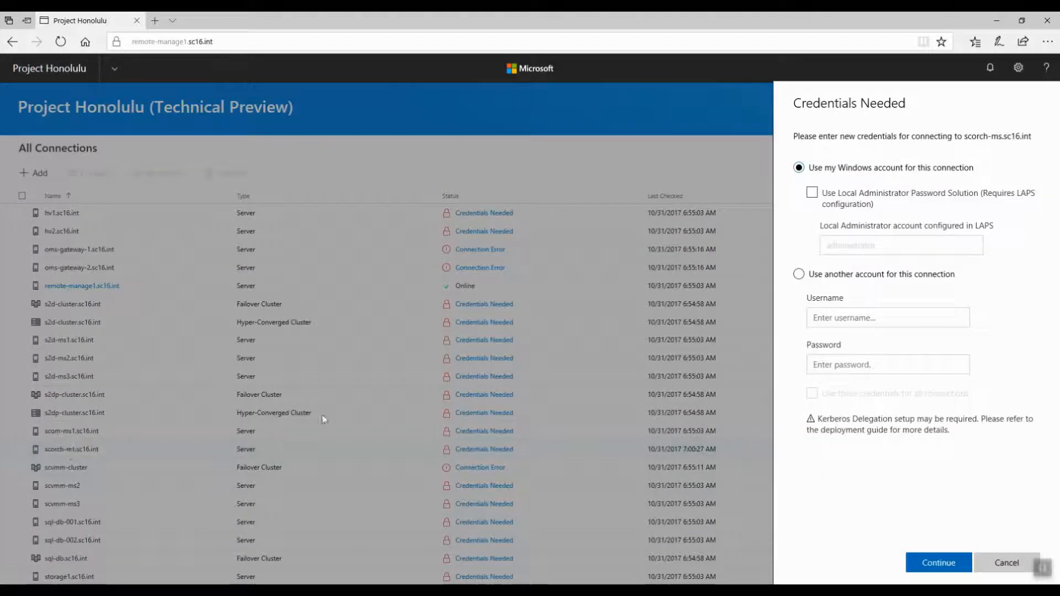
pyautogui.click(800, 276)
pyautogui.write('s')
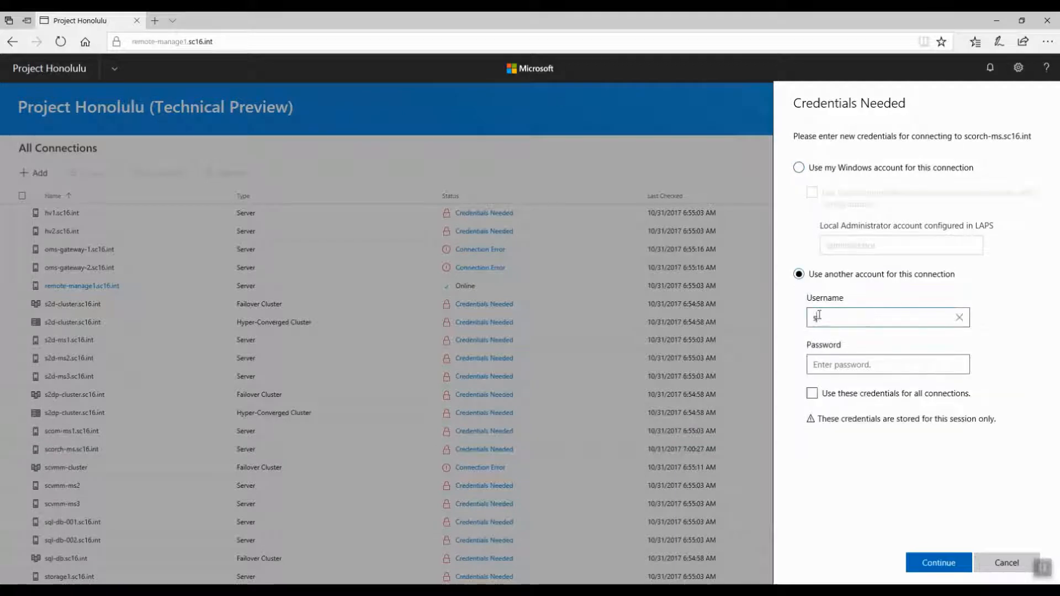
pyautogui.write('c16\\administrator')
pyautogui.press('Tab')
pyautogui.write('•••••••••')
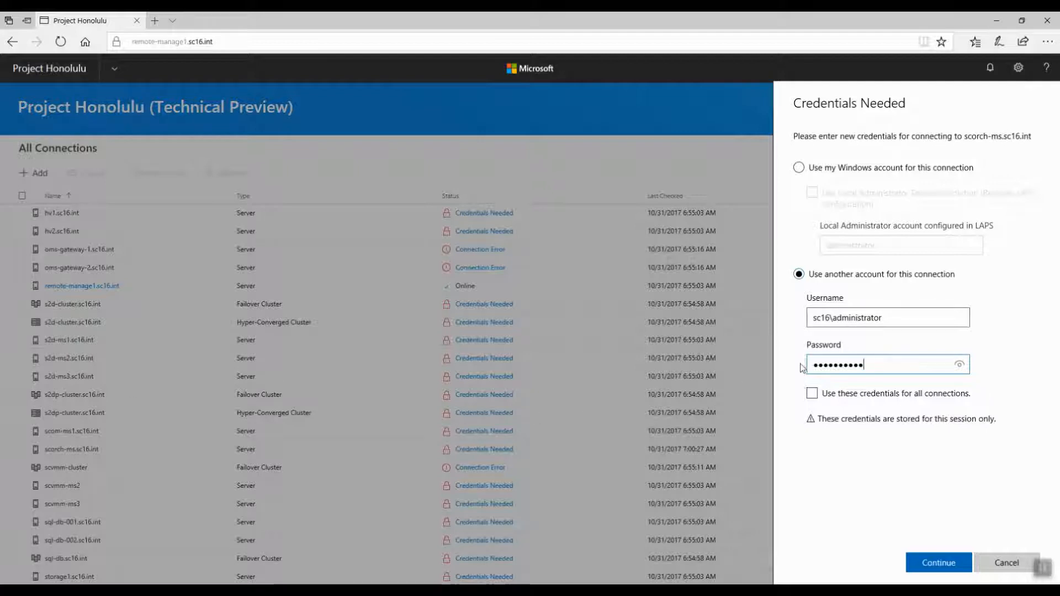
pyautogui.click(813, 394)
pyautogui.click(928, 564)
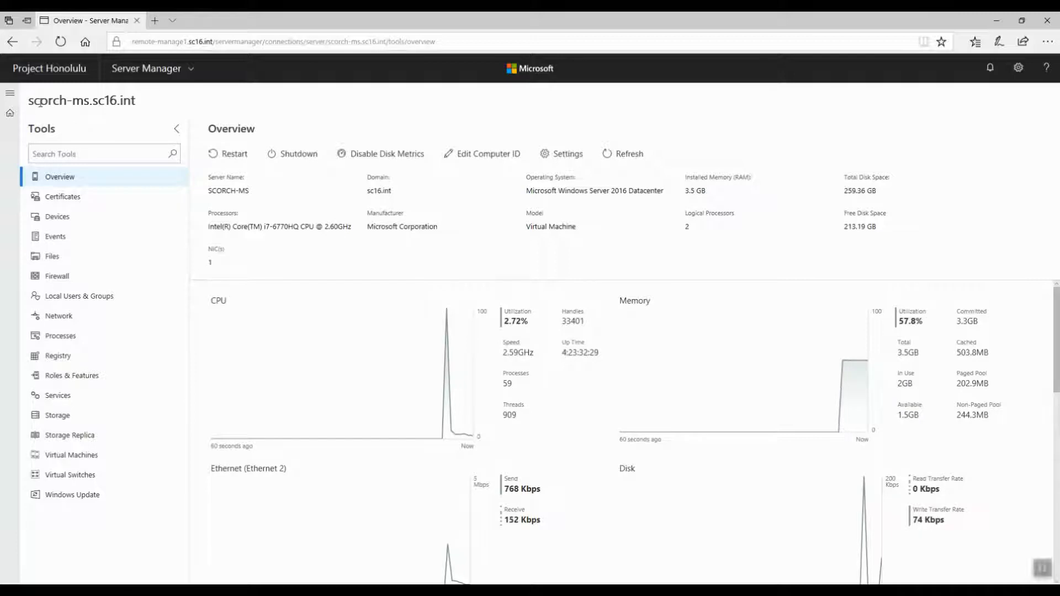
# Step: Examine the scorch-ms server overview details: name, domain, operating system, processor, model, memory and disk space
pyautogui.moveTo(25, 100); pyautogui.dragTo(168, 99)
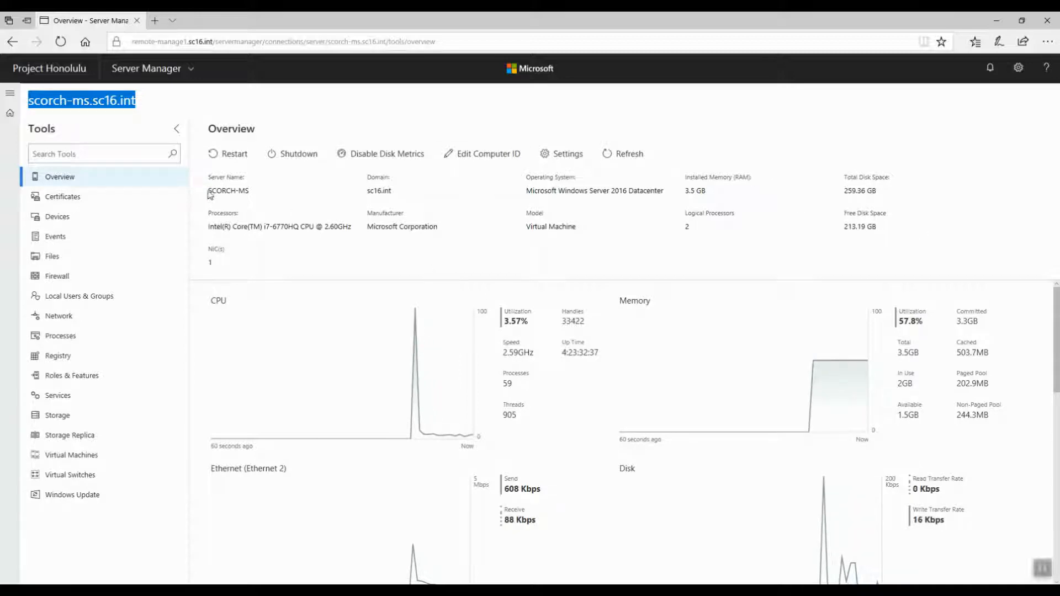
pyautogui.moveTo(208, 192); pyautogui.dragTo(260, 190)
pyautogui.click(207, 227)
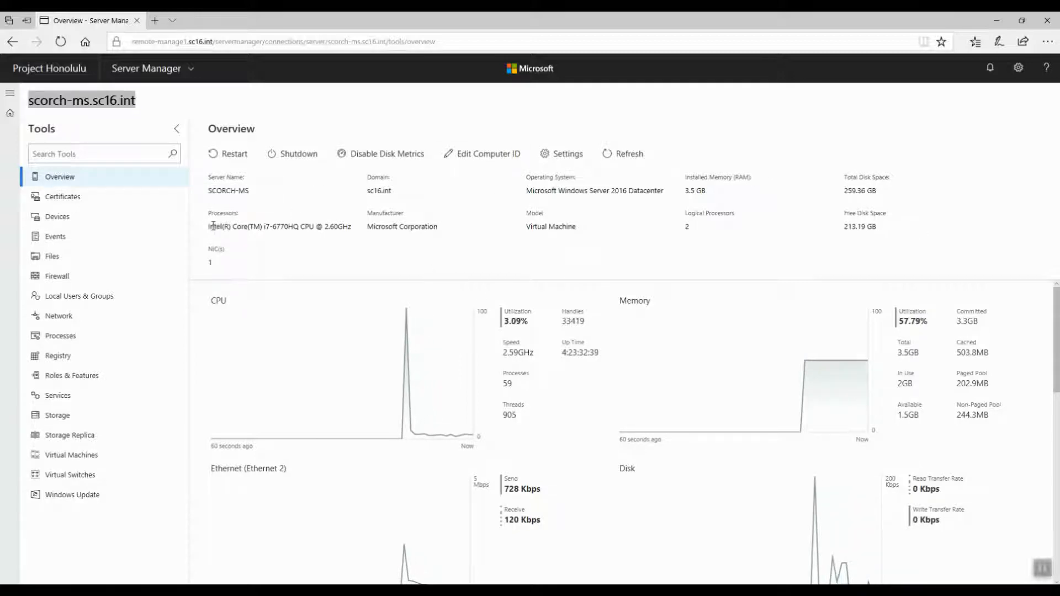
pyautogui.moveTo(213, 225); pyautogui.dragTo(351, 231)
pyautogui.moveTo(222, 266); pyautogui.dragTo(194, 265)
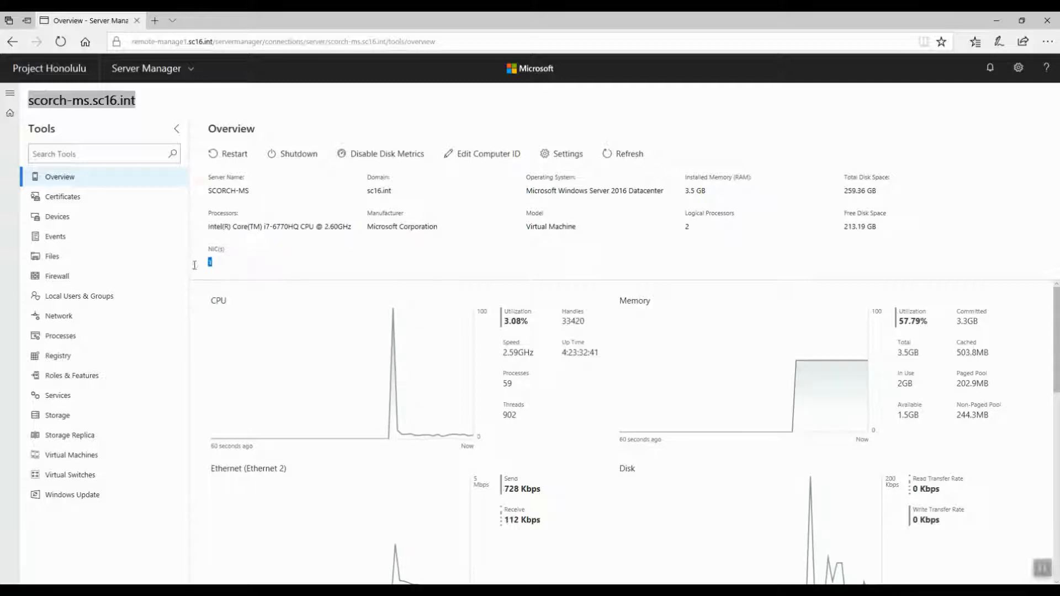
pyautogui.moveTo(367, 190); pyautogui.dragTo(400, 189)
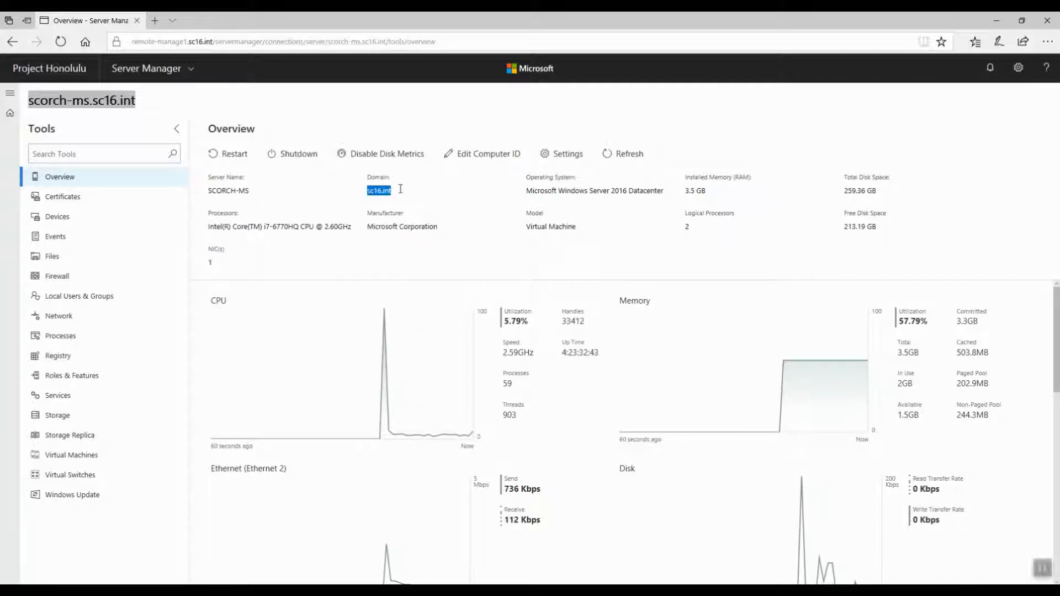
pyautogui.moveTo(527, 193); pyautogui.dragTo(665, 193)
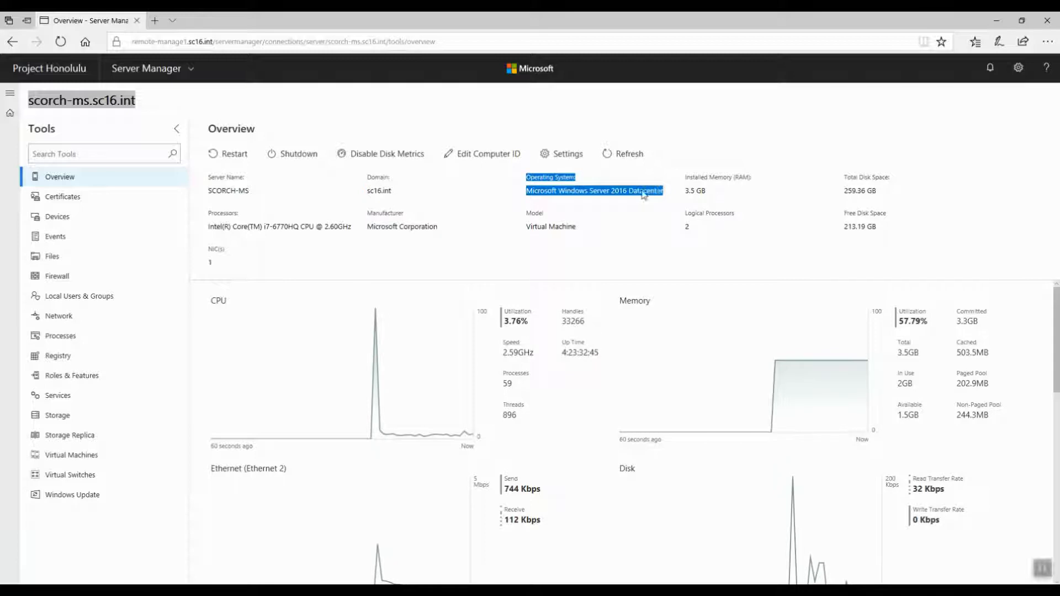
pyautogui.click(644, 194)
pyautogui.moveTo(527, 226); pyautogui.dragTo(584, 228)
pyautogui.click(529, 228)
pyautogui.click(589, 229)
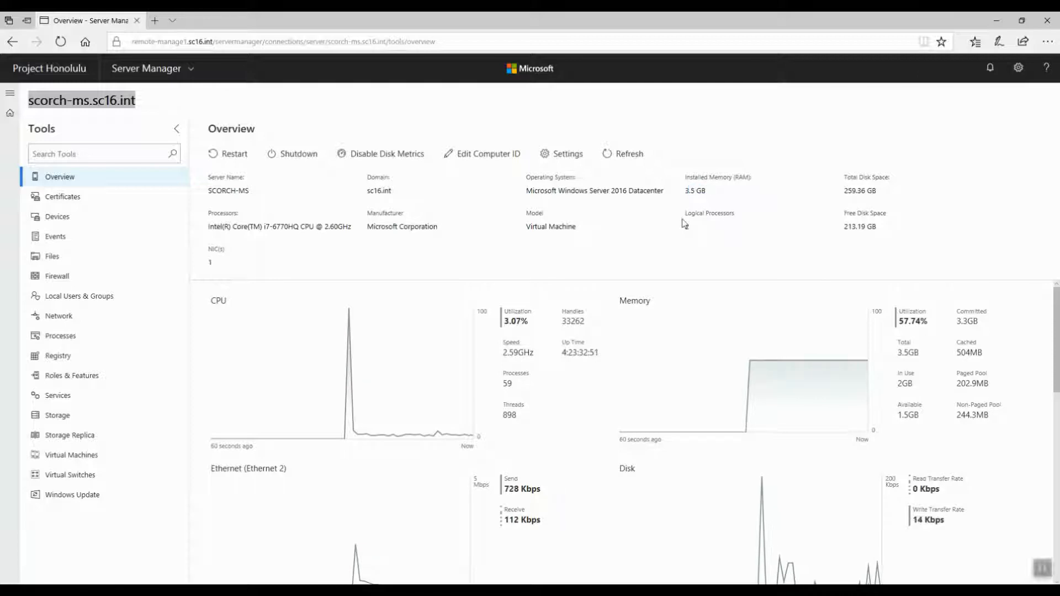
pyautogui.moveTo(683, 221); pyautogui.dragTo(690, 222)
pyautogui.click(707, 217)
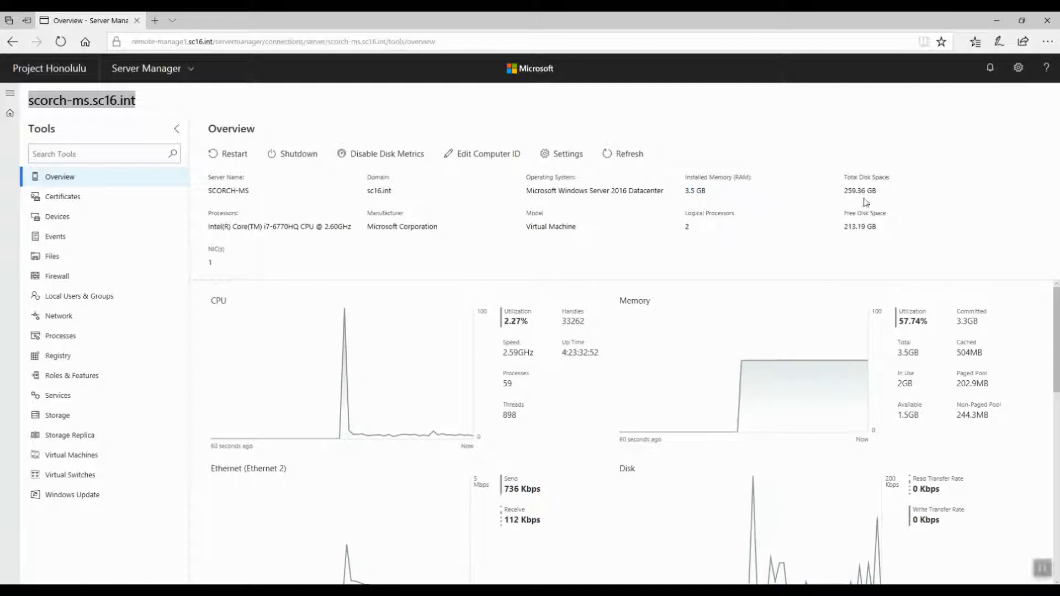
pyautogui.moveTo(844, 176); pyautogui.dragTo(883, 227)
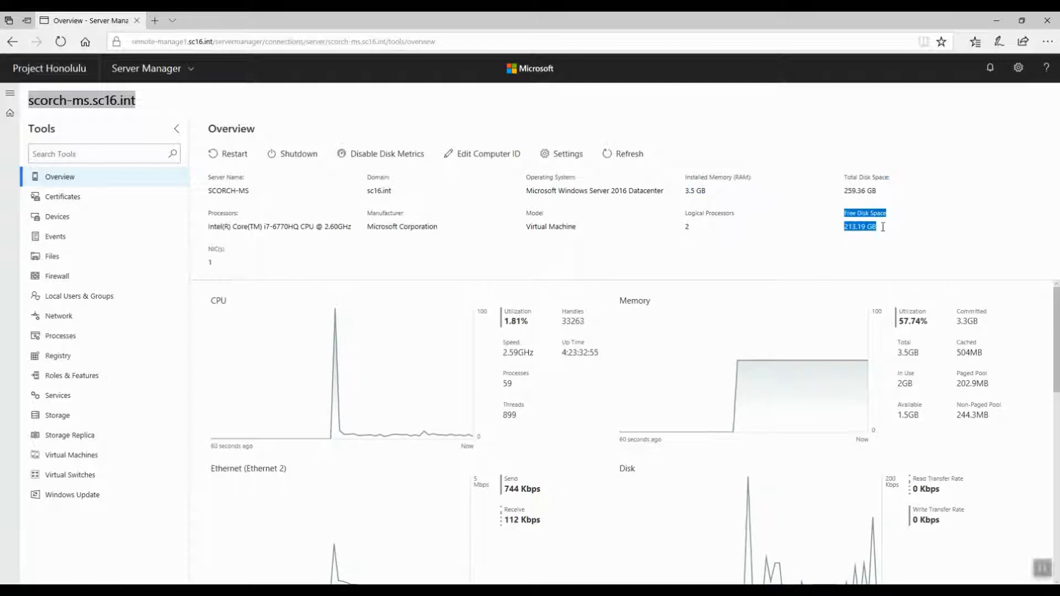
pyautogui.click(883, 227)
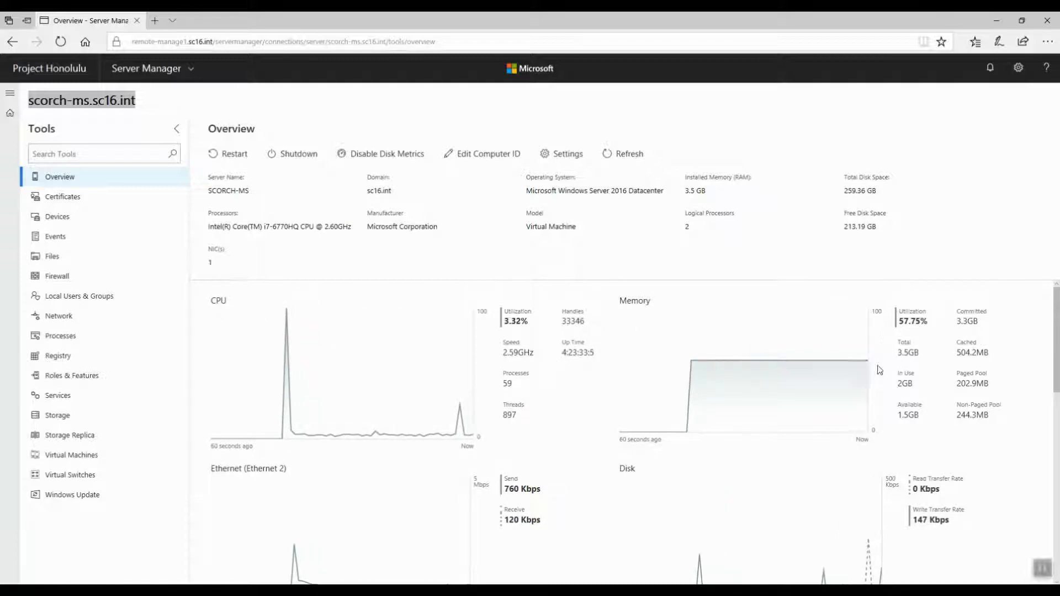
pyautogui.scroll(-3, 604, 466)
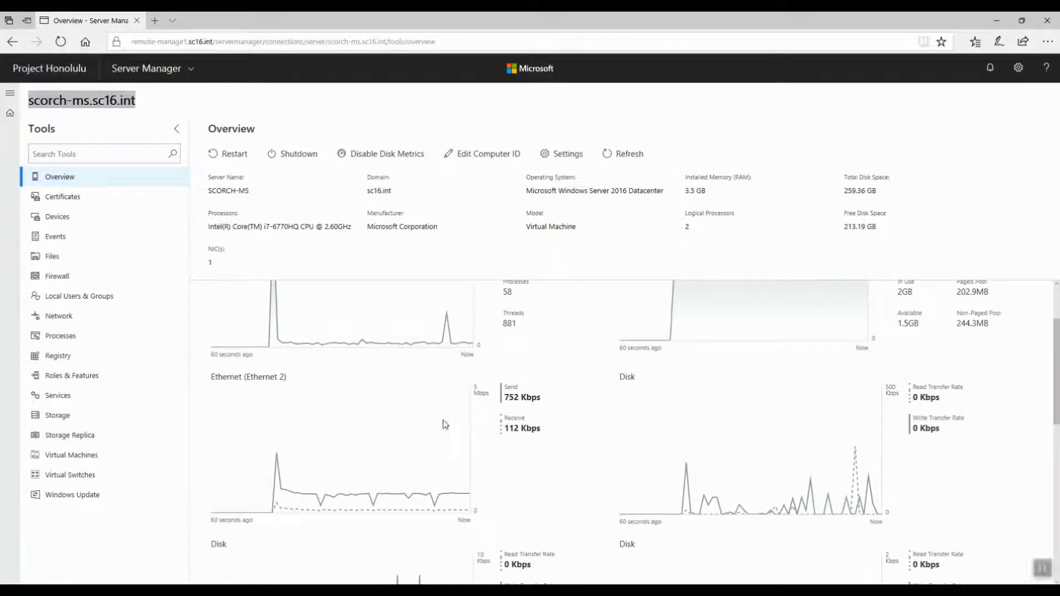
# Step: Scroll through the server overview's CPU, memory, network and disk performance charts
pyautogui.scroll(-9, 699, 434)
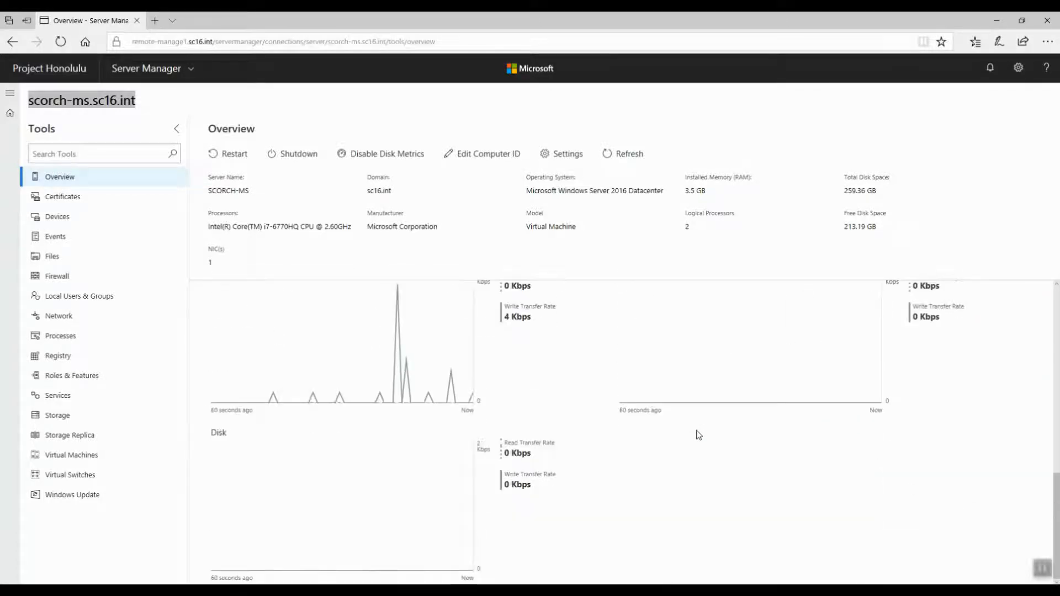
pyautogui.scroll(-2, 730, 478)
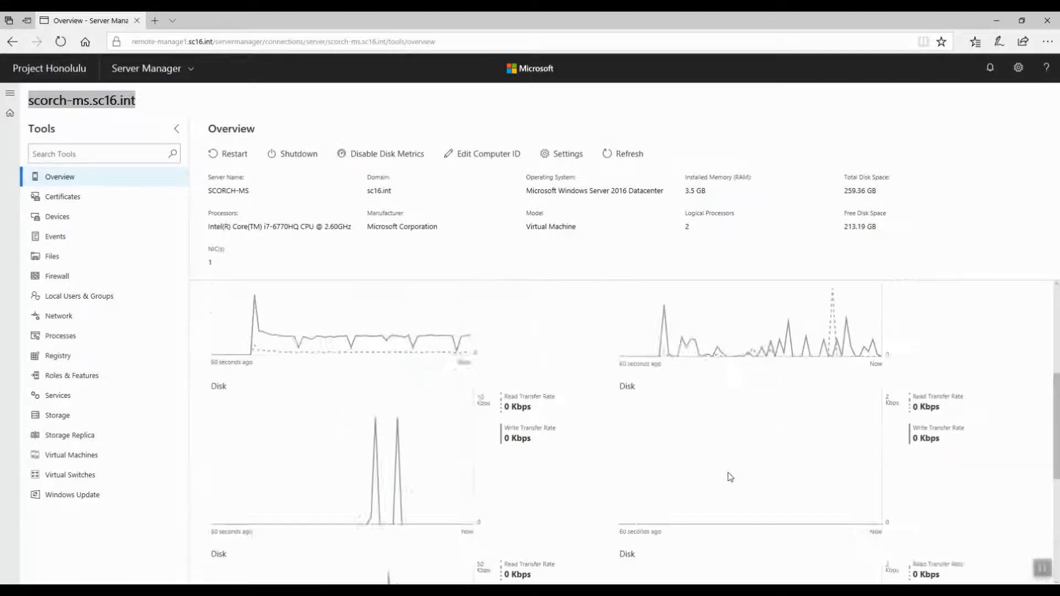
pyautogui.scroll(11, 730, 478)
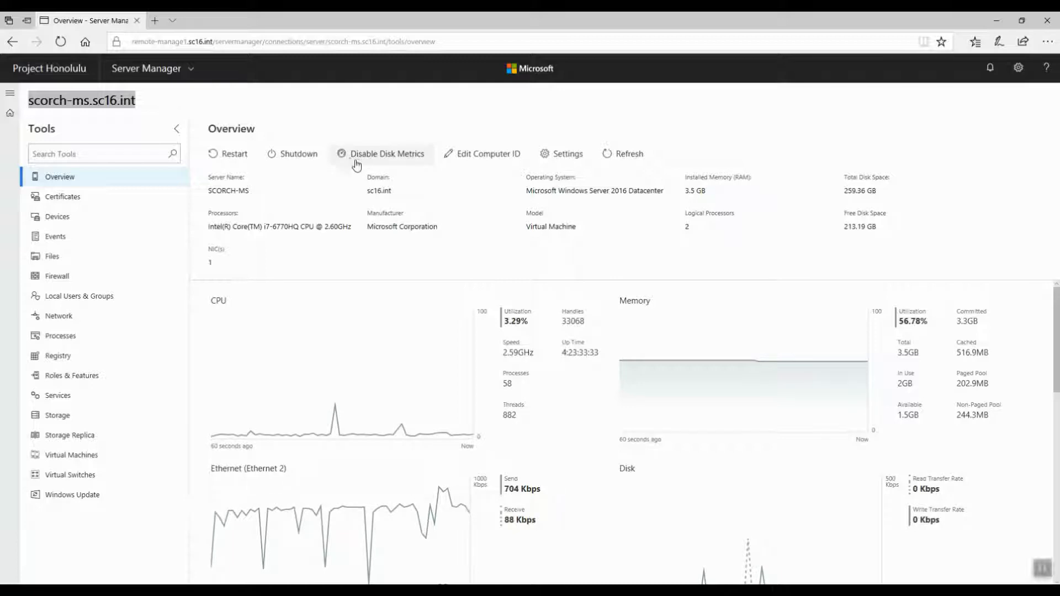
# Step: Open the Edit Computer ID panel and inspect the computer name and domain fields without changing them
pyautogui.click(484, 160)
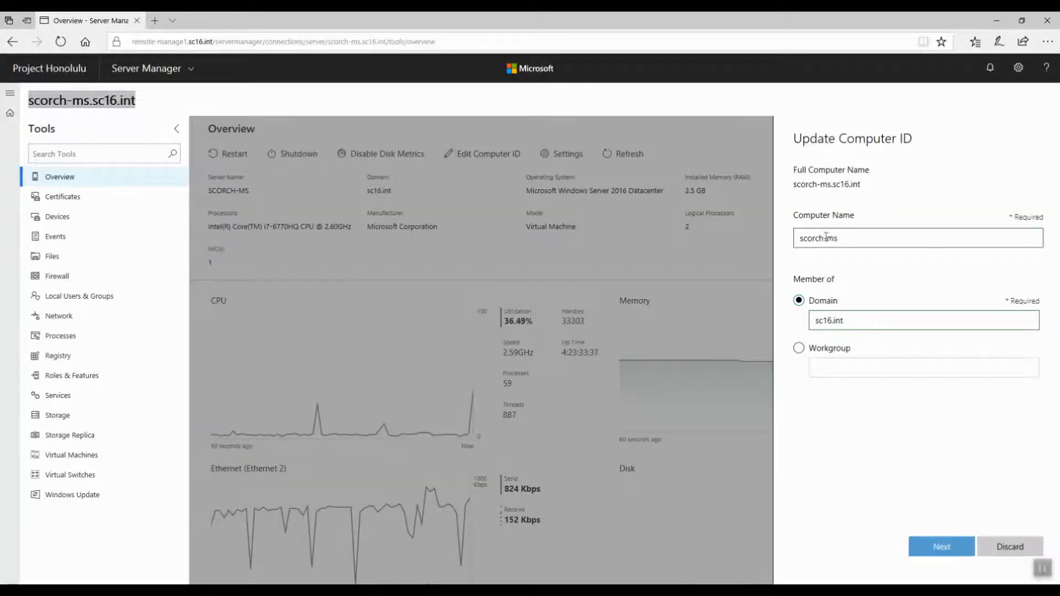
pyautogui.click(838, 237)
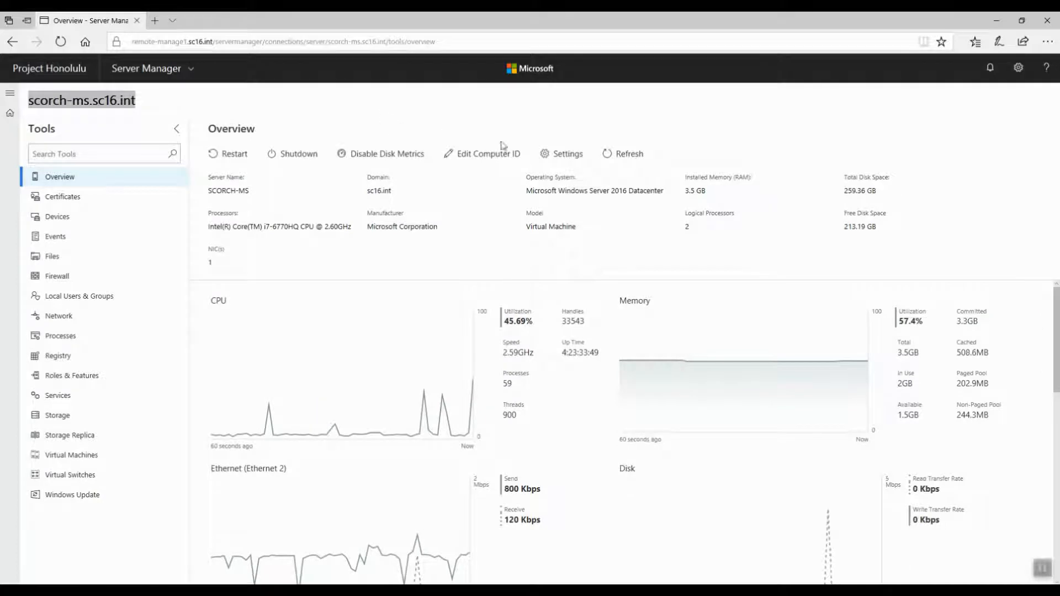
# Step: Open the server Settings and view the System environment variables
pyautogui.click(557, 157)
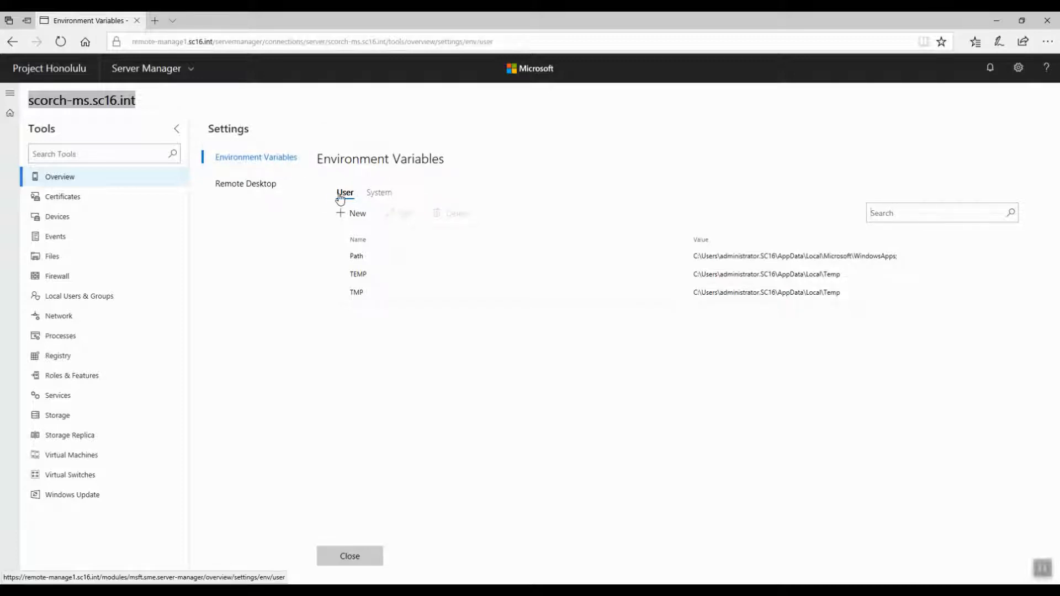
pyautogui.click(380, 198)
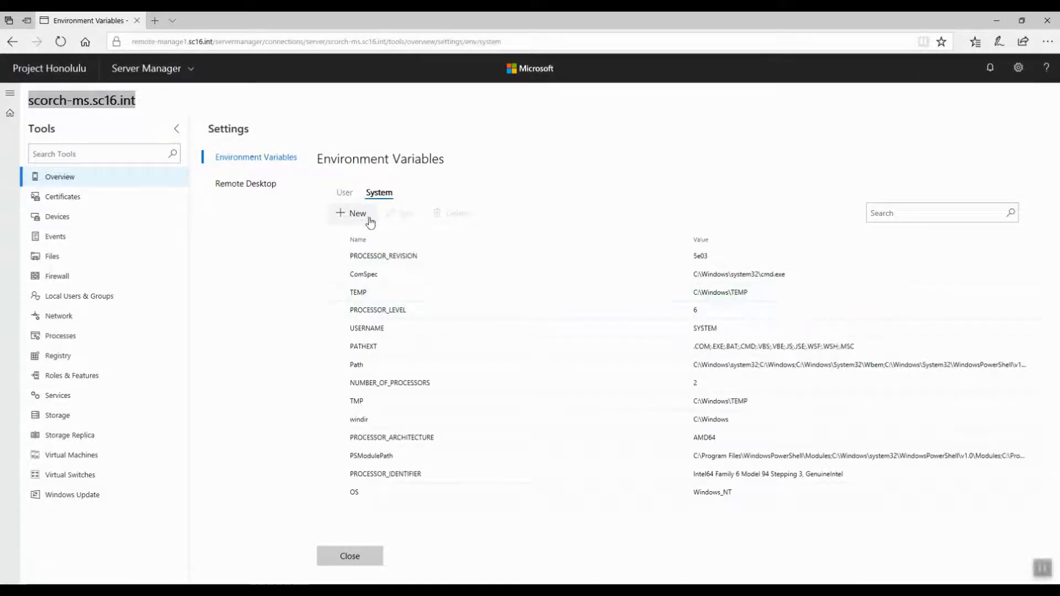
# Step: Open the PROCESSOR_REVISION variable for editing and the new variable panel, cancelling both
pyautogui.click(412, 260)
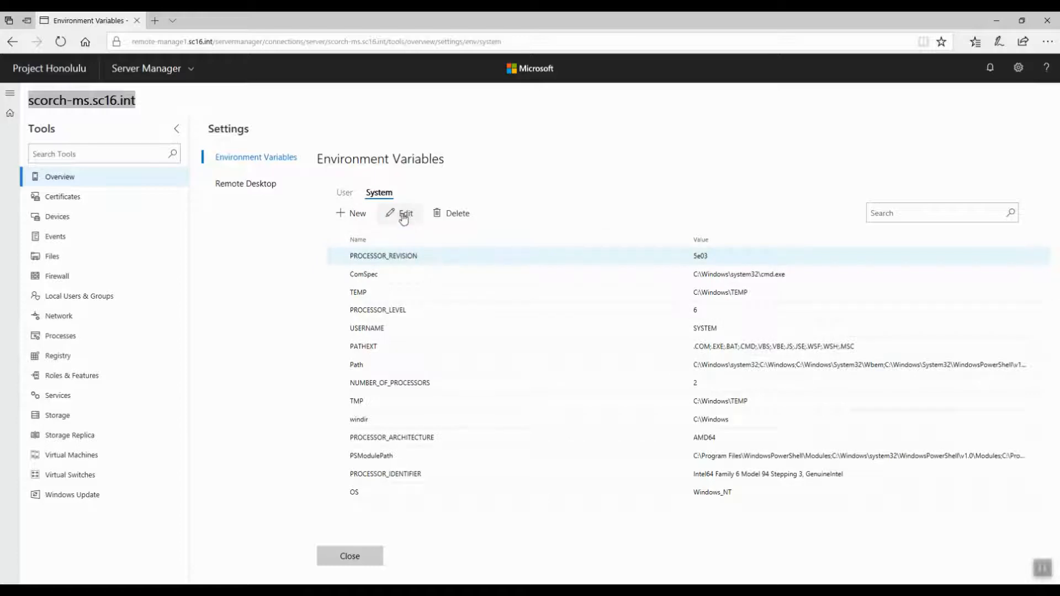
pyautogui.click(397, 215)
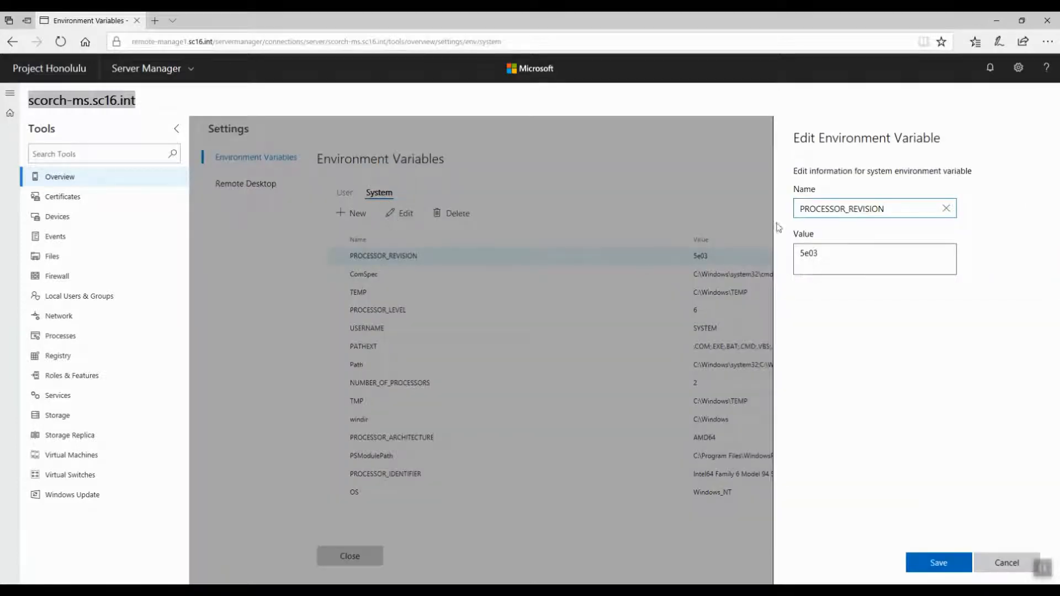
pyautogui.click(1007, 562)
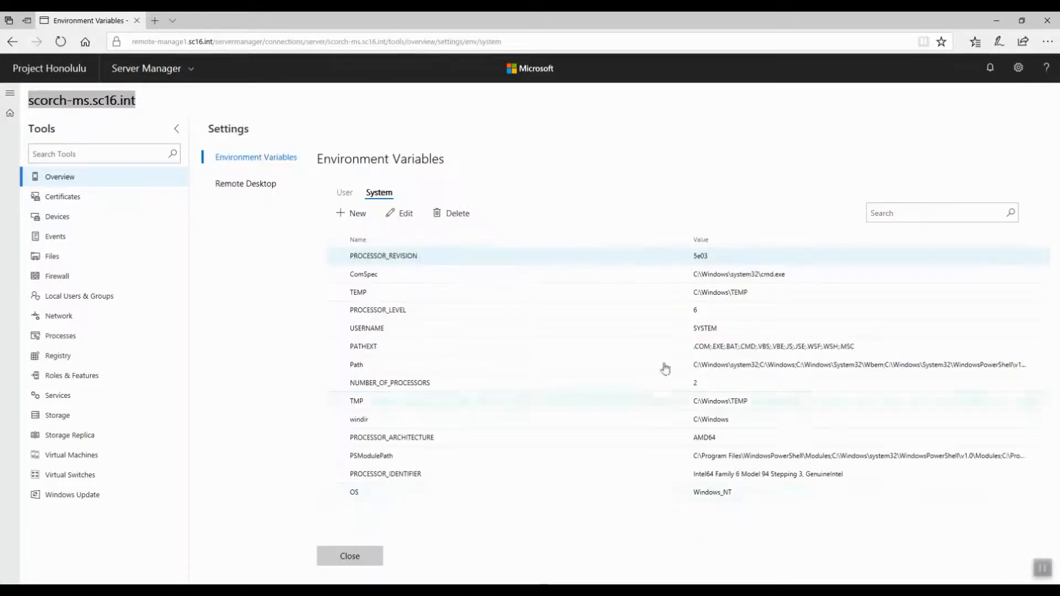
pyautogui.click(345, 213)
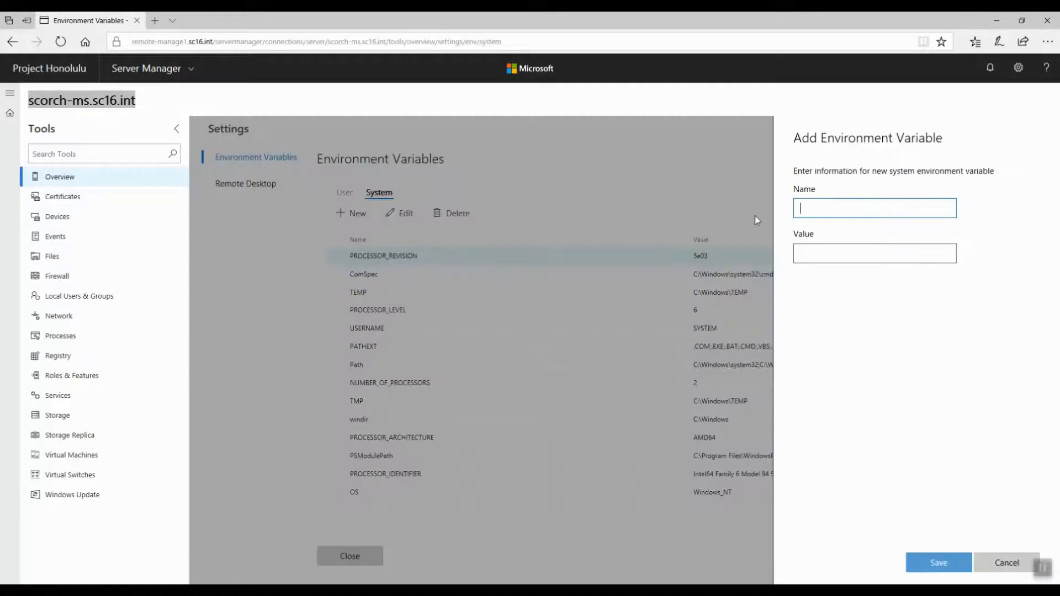
pyautogui.click(1007, 562)
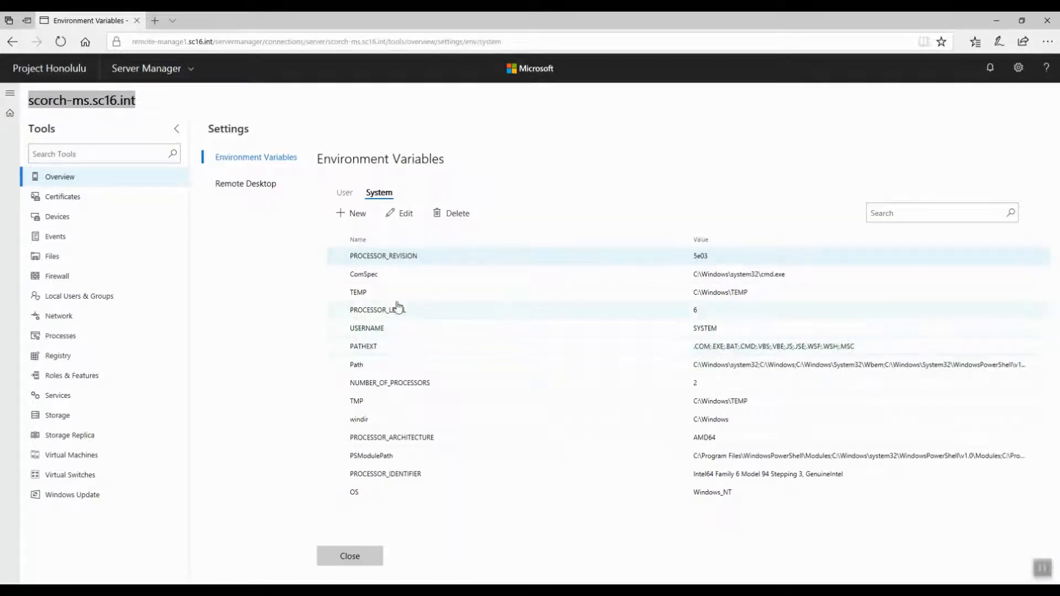
# Step: Review the Remote Desktop settings and close the Settings page
pyautogui.click(239, 190)
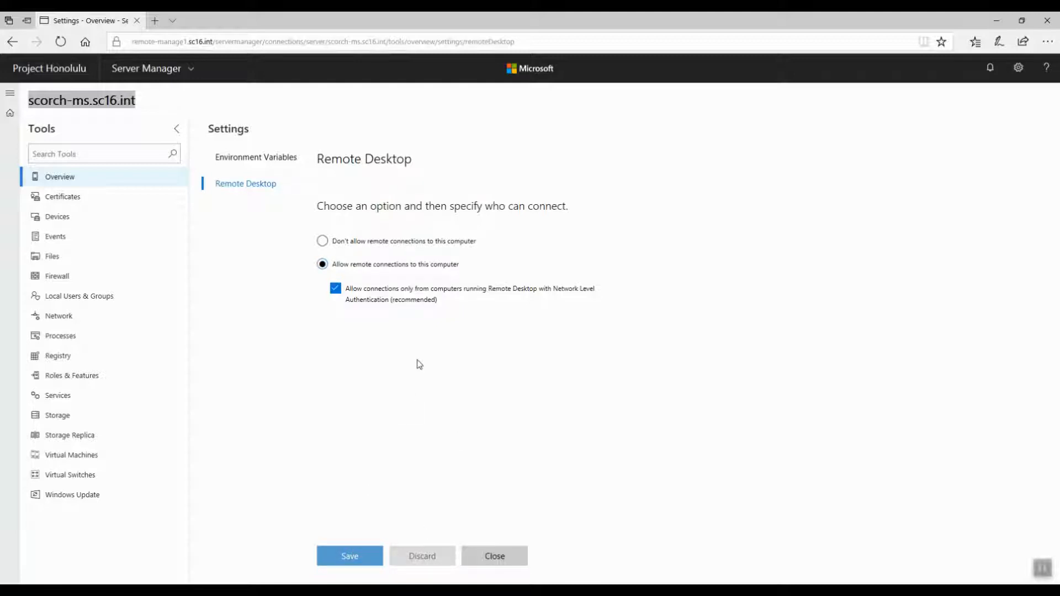
pyautogui.click(489, 561)
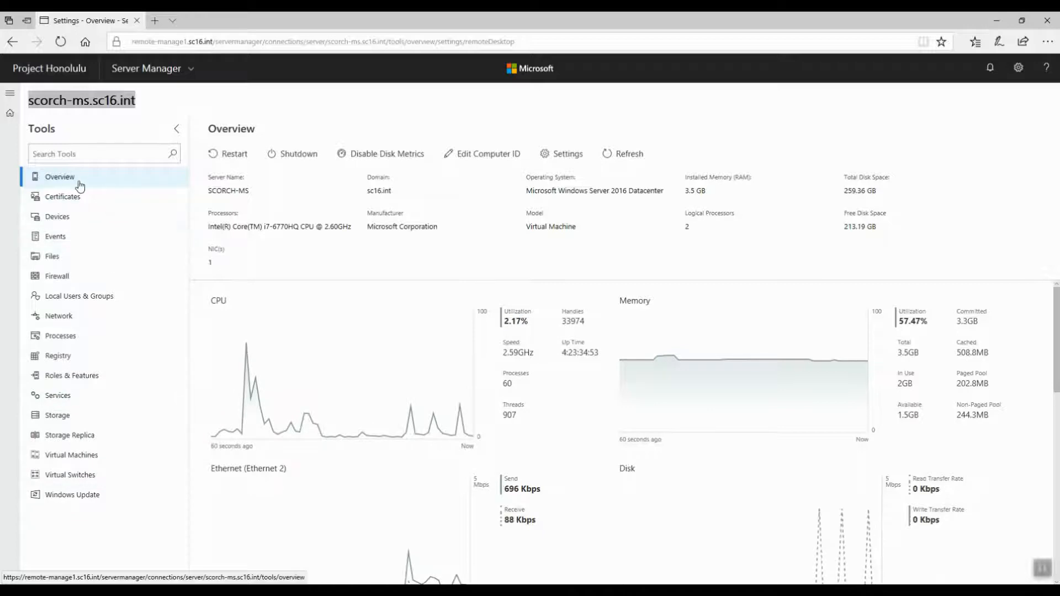
# Step: Open the dc2.sc16.int server overview from the connections list and return to the connections list
pyautogui.click(11, 113)
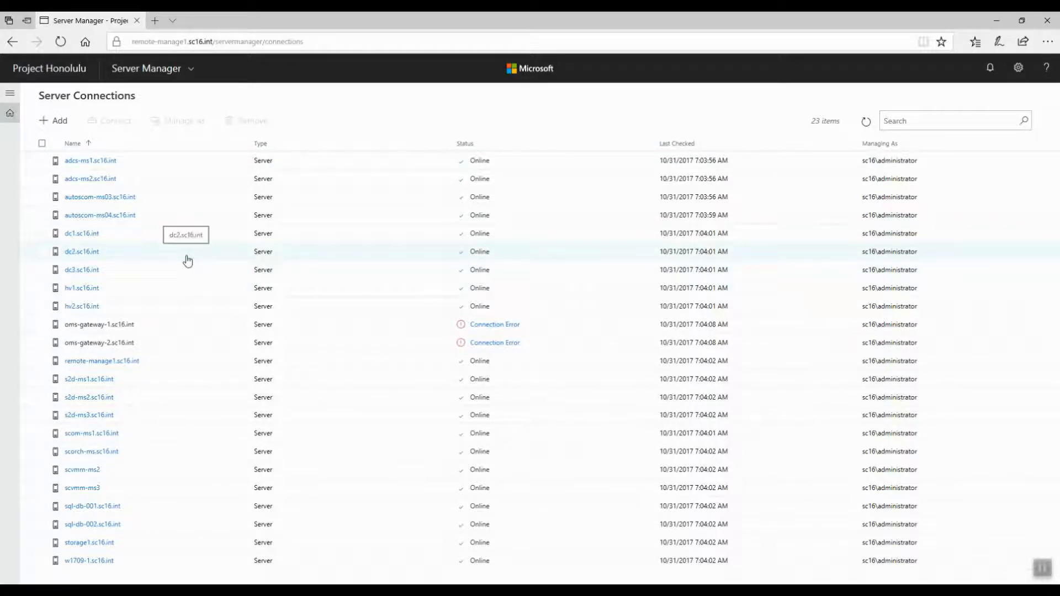
pyautogui.click(84, 256)
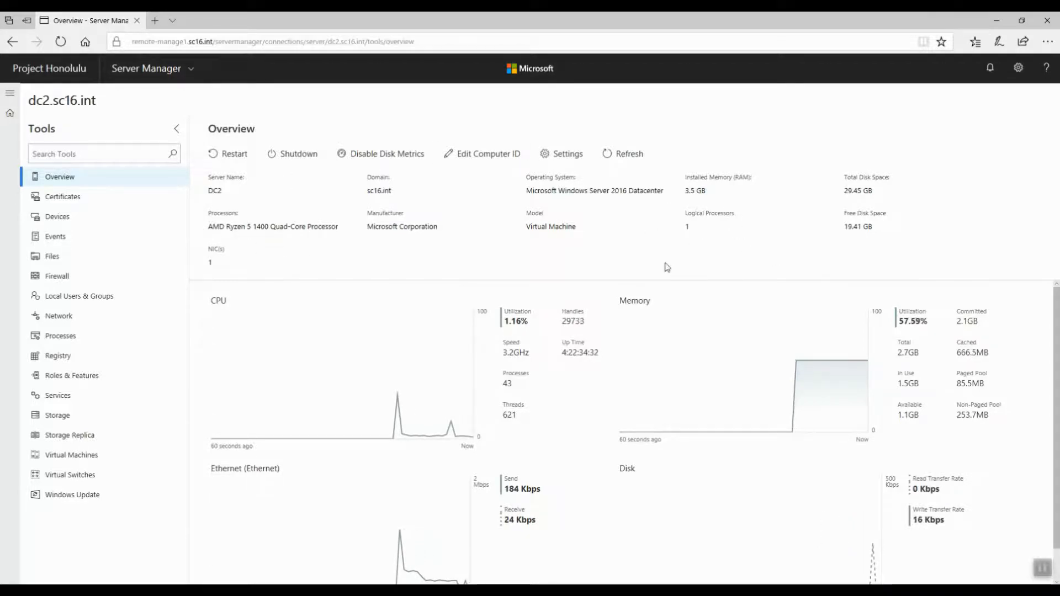
pyautogui.click(11, 114)
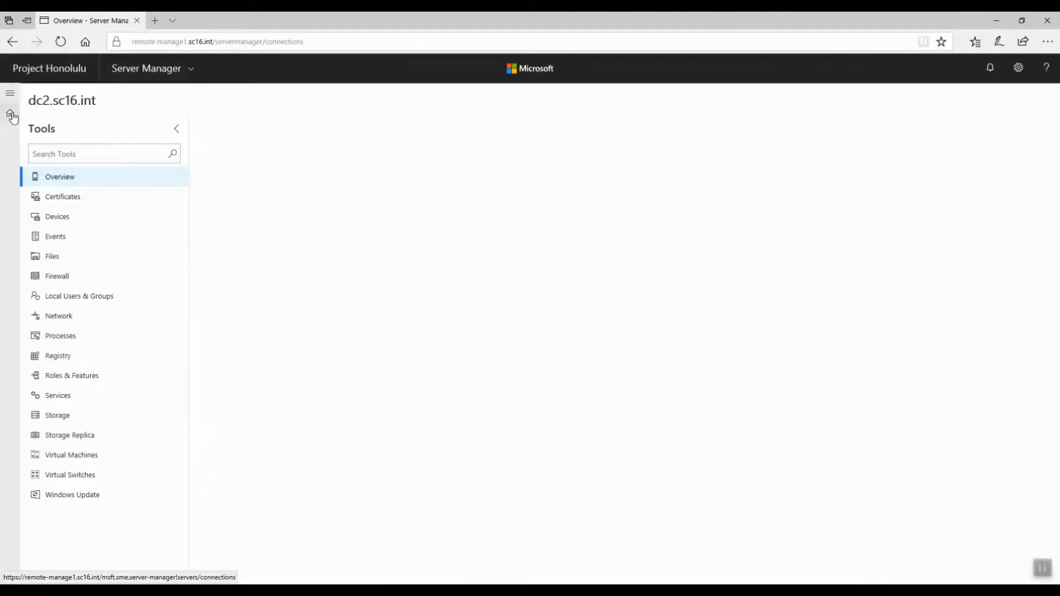
# Step: Switch to the Failover Cluster Manager solution
pyautogui.click(191, 69)
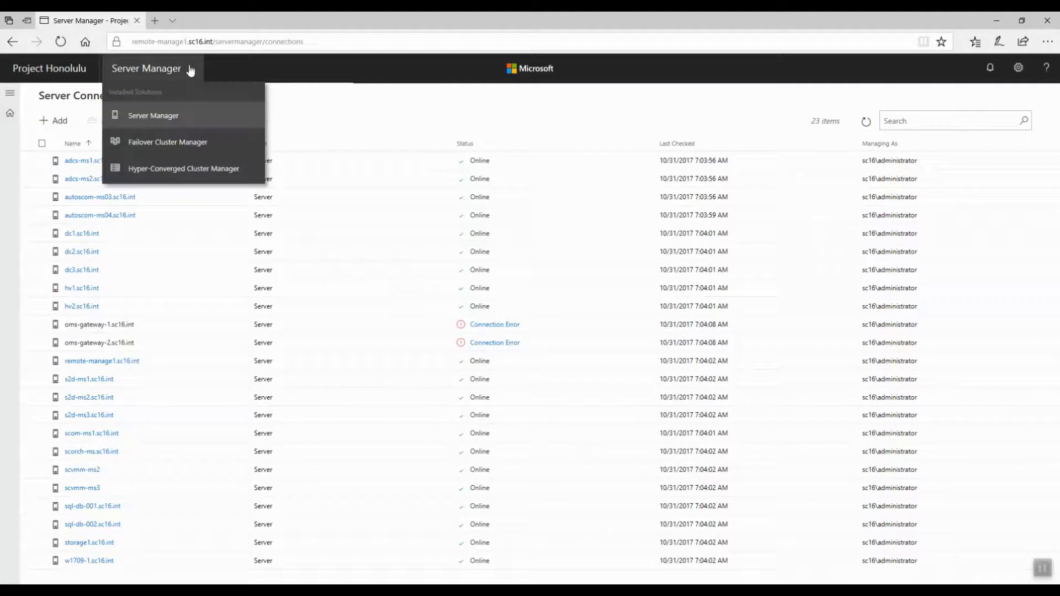
pyautogui.click(145, 153)
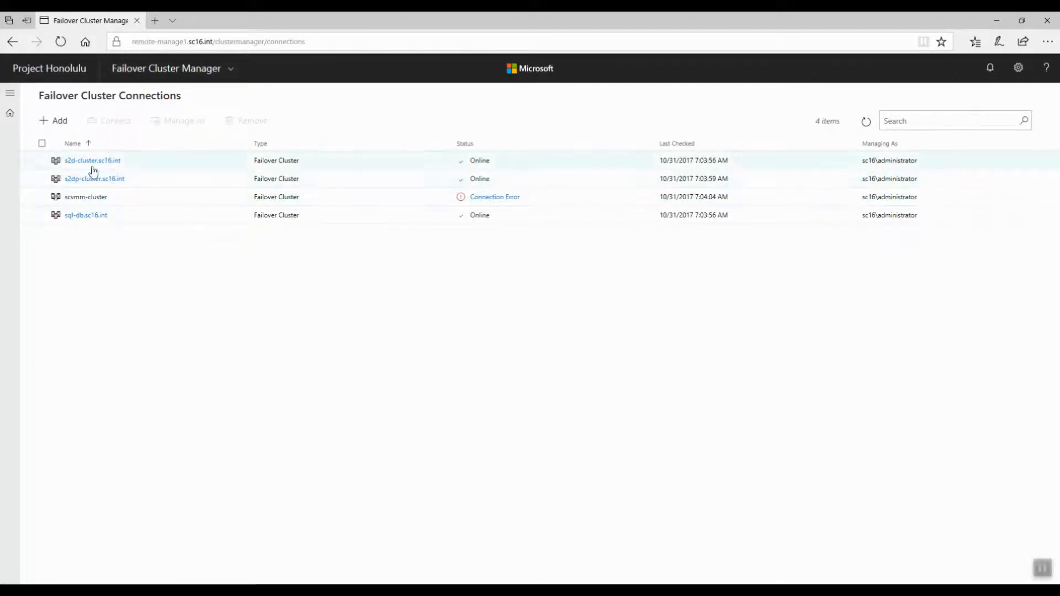
# Step: Start adding the s2d-cluster failover cluster connection, view the import option, and cancel
pyautogui.click(59, 122)
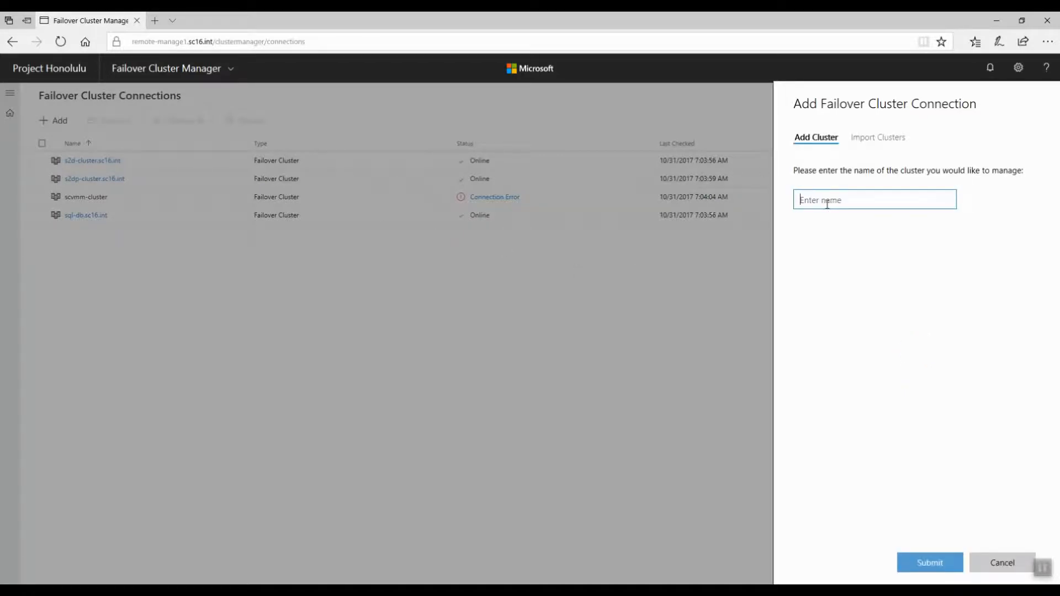
pyautogui.write('s')
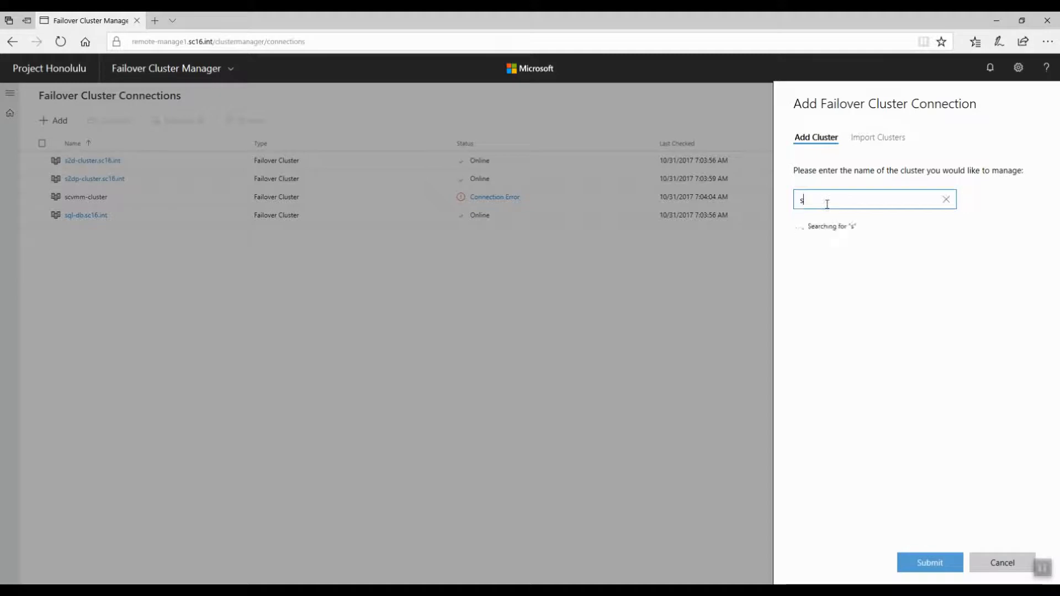
pyautogui.write('2d-cluster')
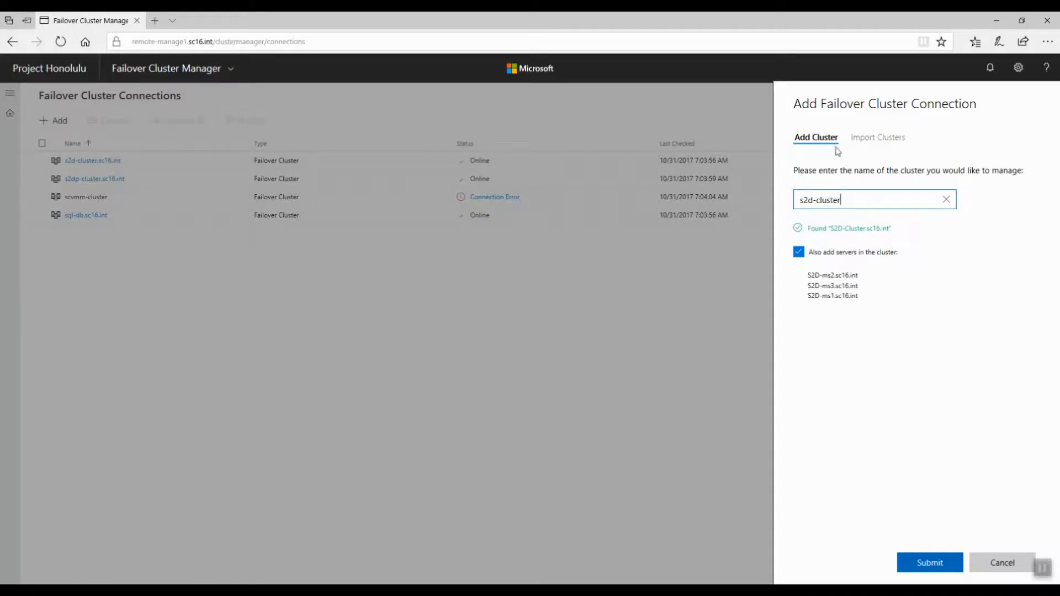
pyautogui.click(875, 141)
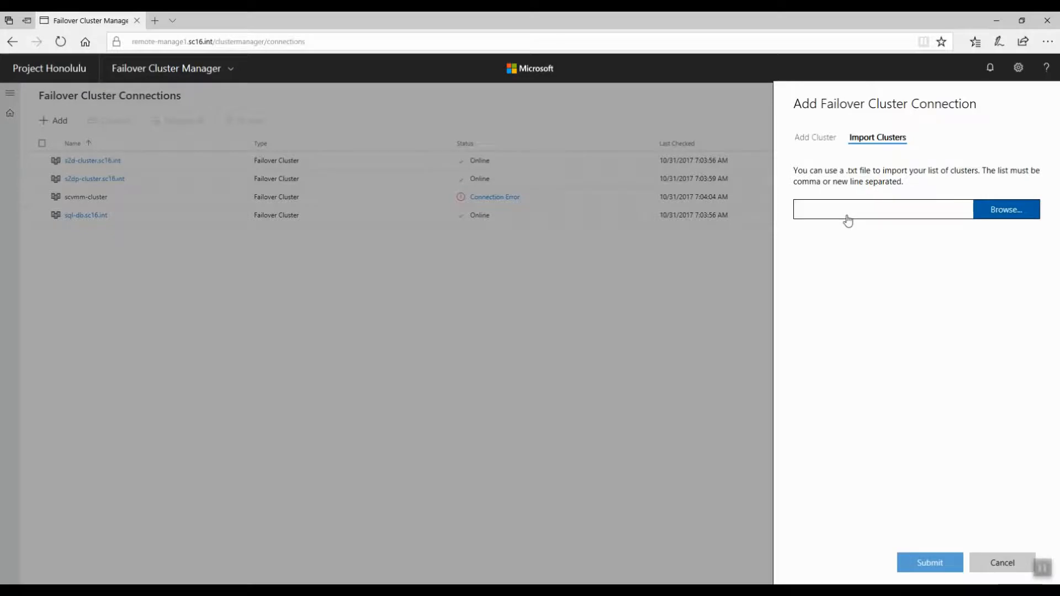
pyautogui.click(985, 575)
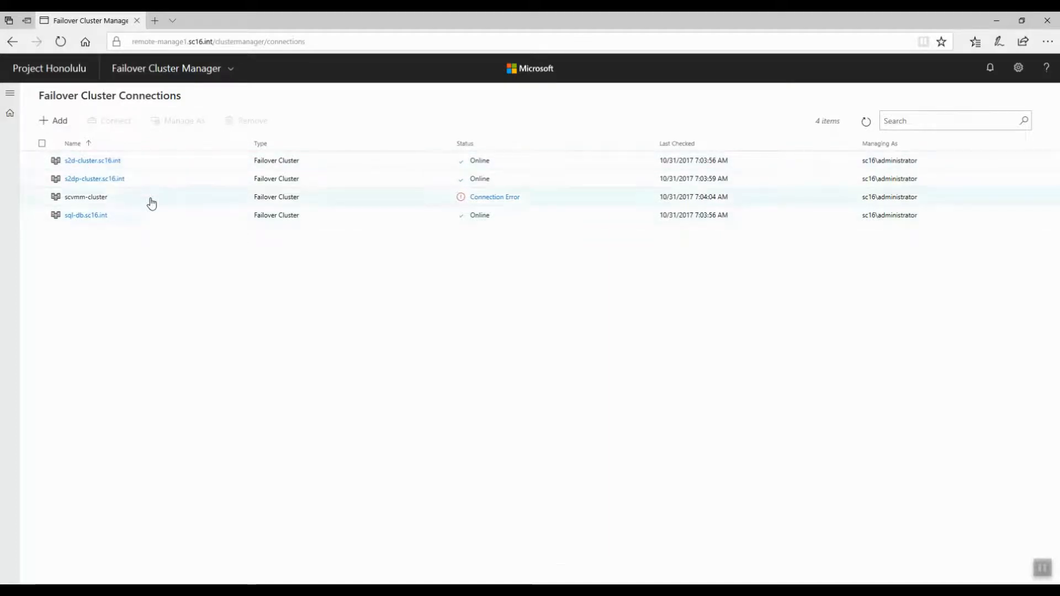
# Step: Open the s2d-cluster.sc16.int overview and examine its name, current host and witness details
pyautogui.click(85, 161)
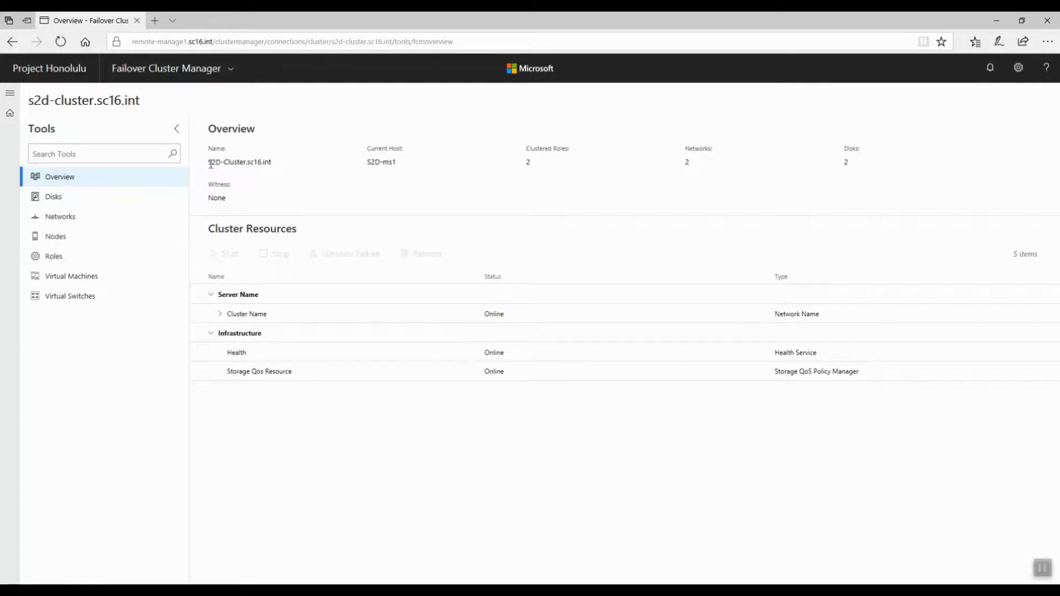
pyautogui.moveTo(211, 164); pyautogui.dragTo(286, 165)
pyautogui.click(378, 156)
pyautogui.moveTo(369, 160); pyautogui.dragTo(401, 159)
pyautogui.click(397, 161)
pyautogui.click(391, 166)
pyautogui.click(210, 201)
pyautogui.moveTo(211, 201); pyautogui.dragTo(233, 200)
pyautogui.click(234, 202)
# Step: Expand the Cluster Name resource and select its Cluster IP Address
pyautogui.click(221, 315)
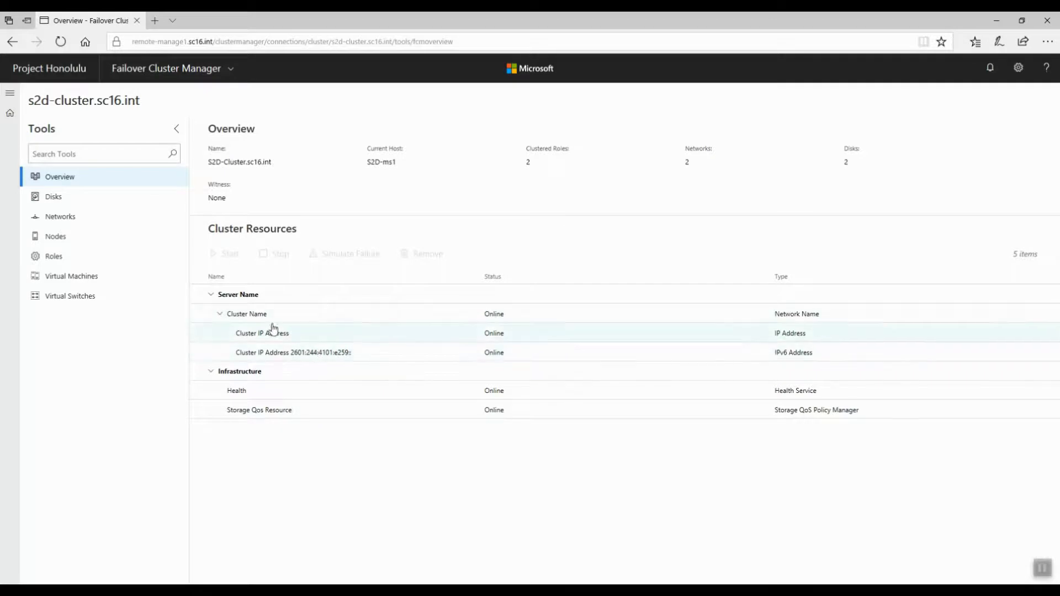
pyautogui.click(257, 335)
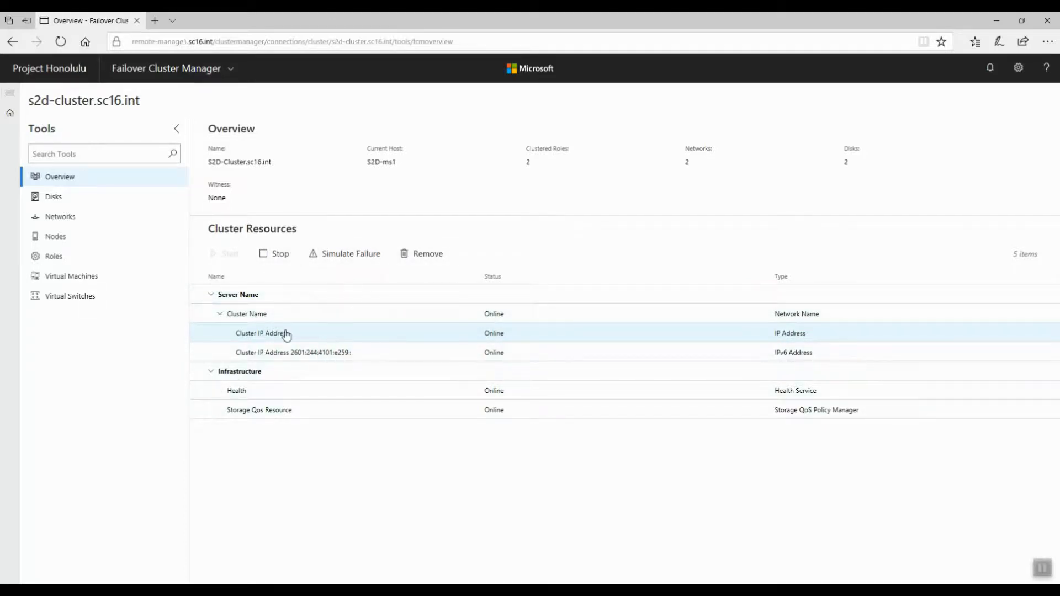
# Step: Review the cluster's Disks, Networks and Nodes lists, selecting node S2D-ms1
pyautogui.click(65, 200)
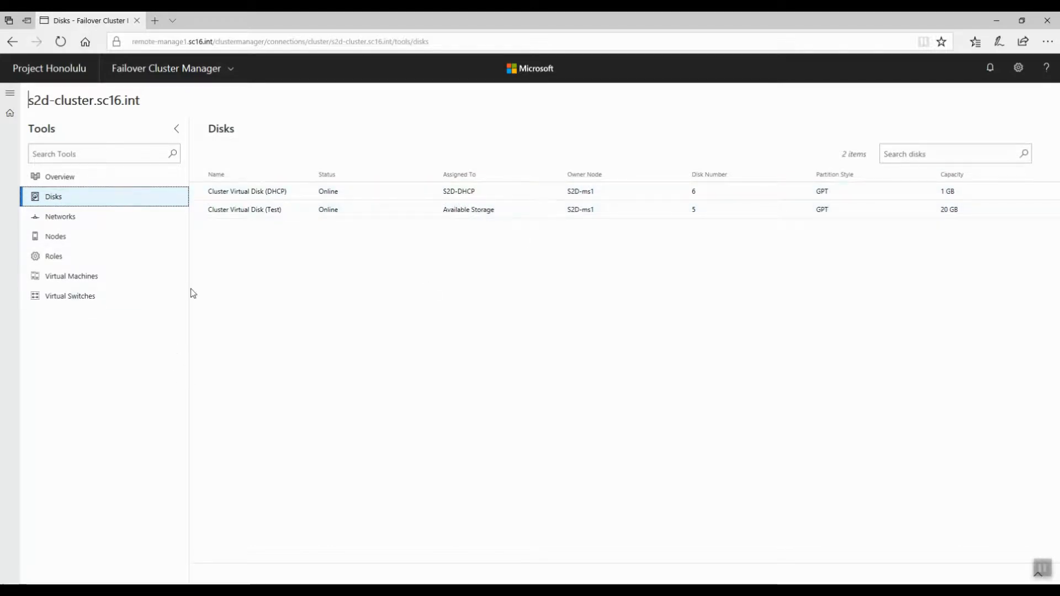
pyautogui.click(51, 216)
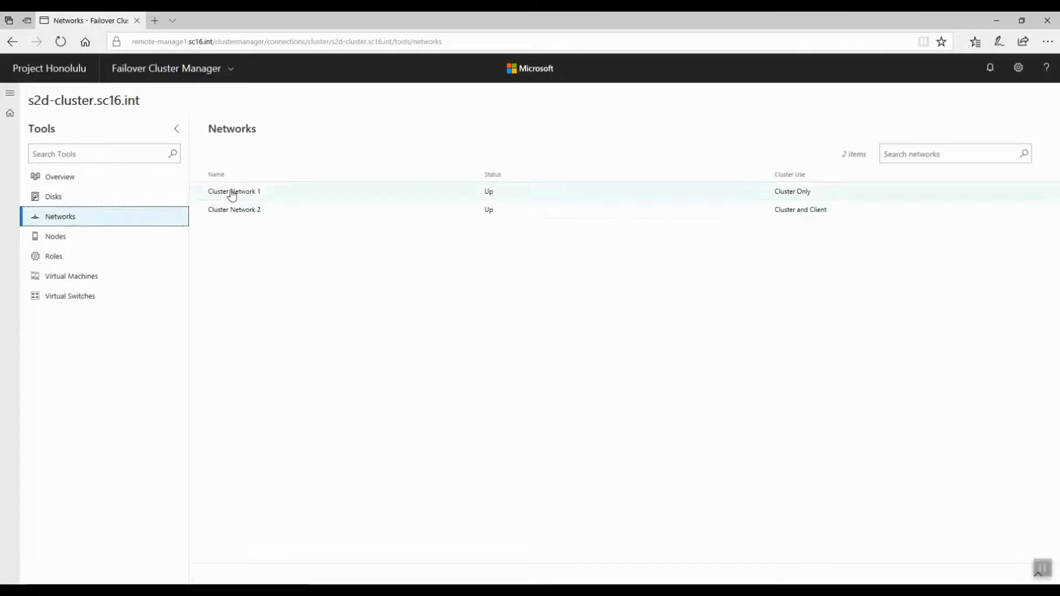
pyautogui.click(48, 241)
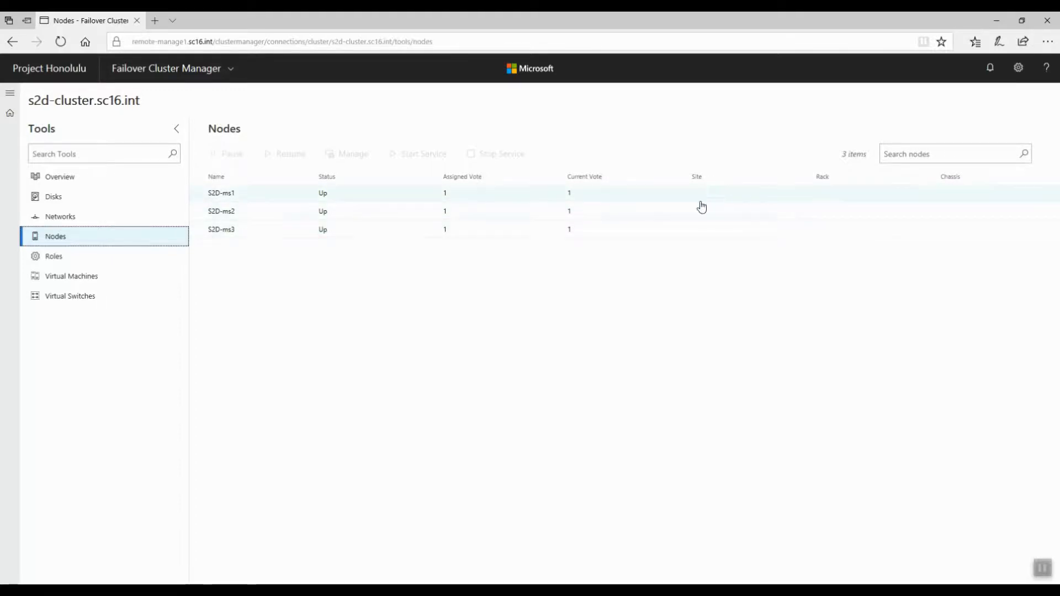
pyautogui.click(226, 199)
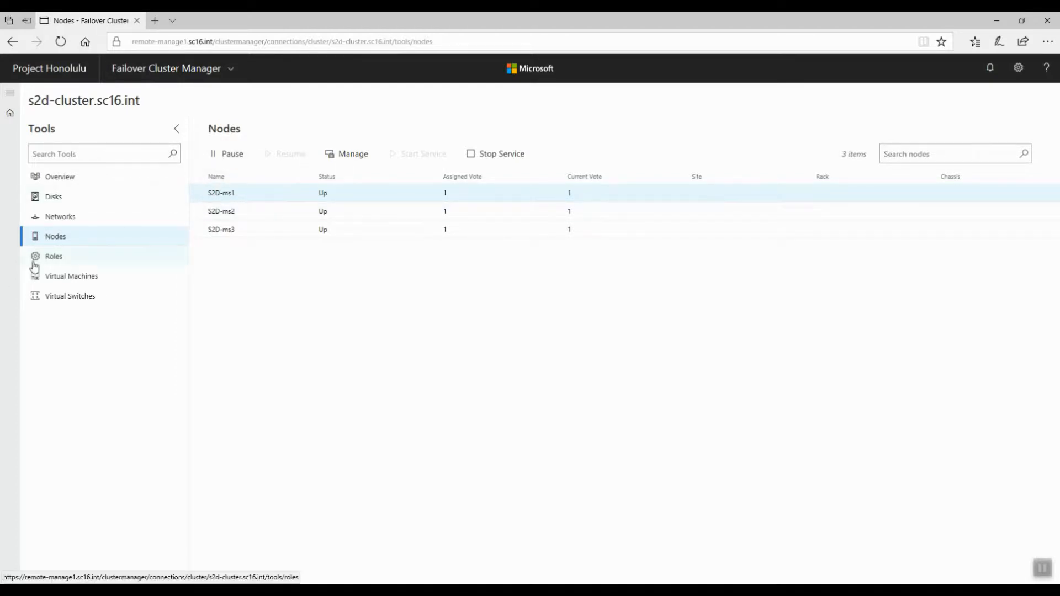
# Step: Open the cluster Roles, select S2D-DHCP and expand its server name resource to show its IP addresses
pyautogui.click(53, 257)
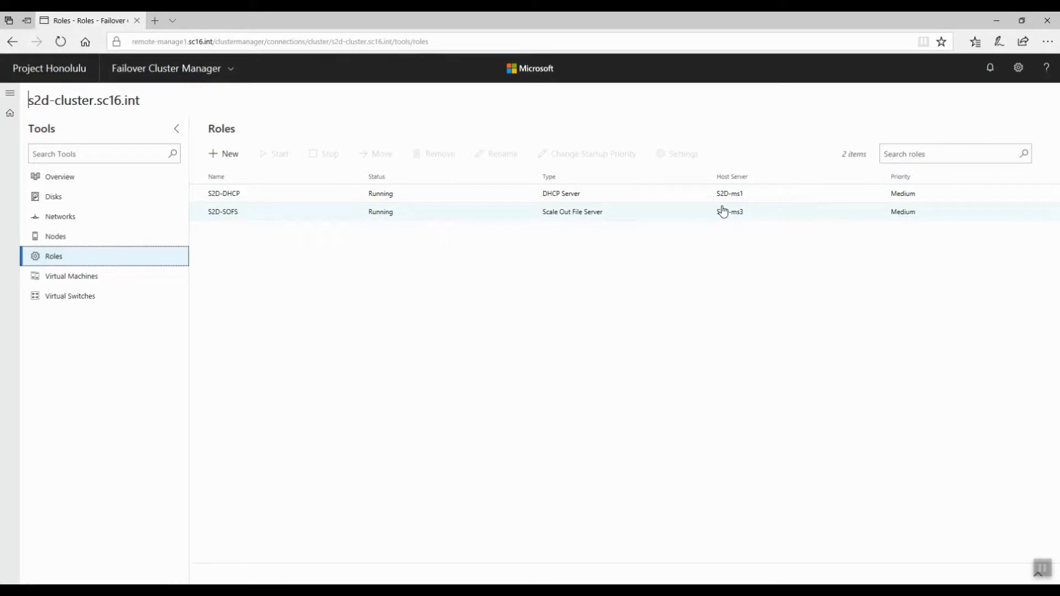
pyautogui.click(273, 198)
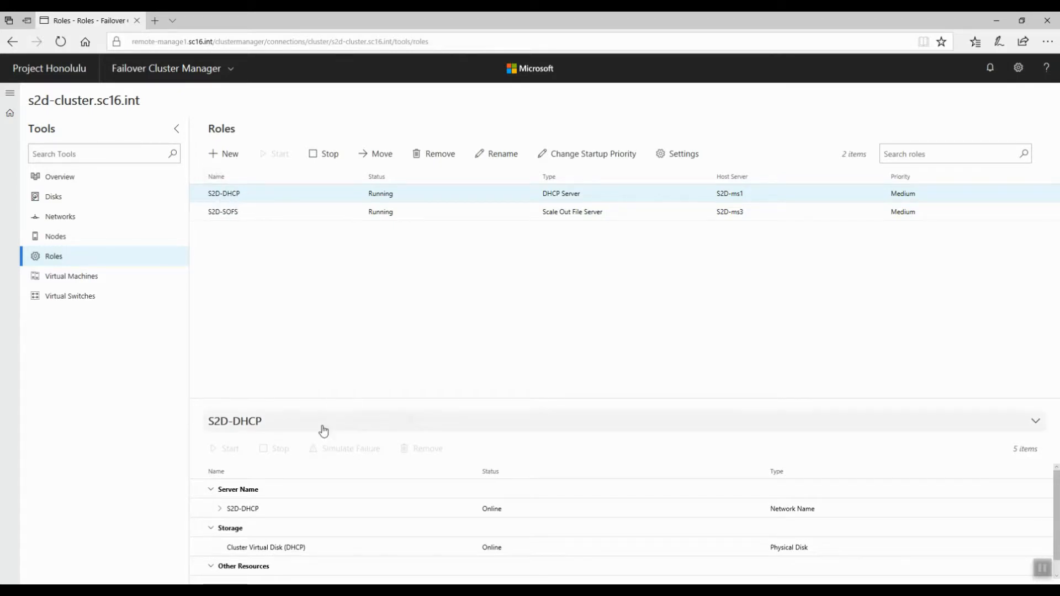
pyautogui.scroll(-1, 297, 486)
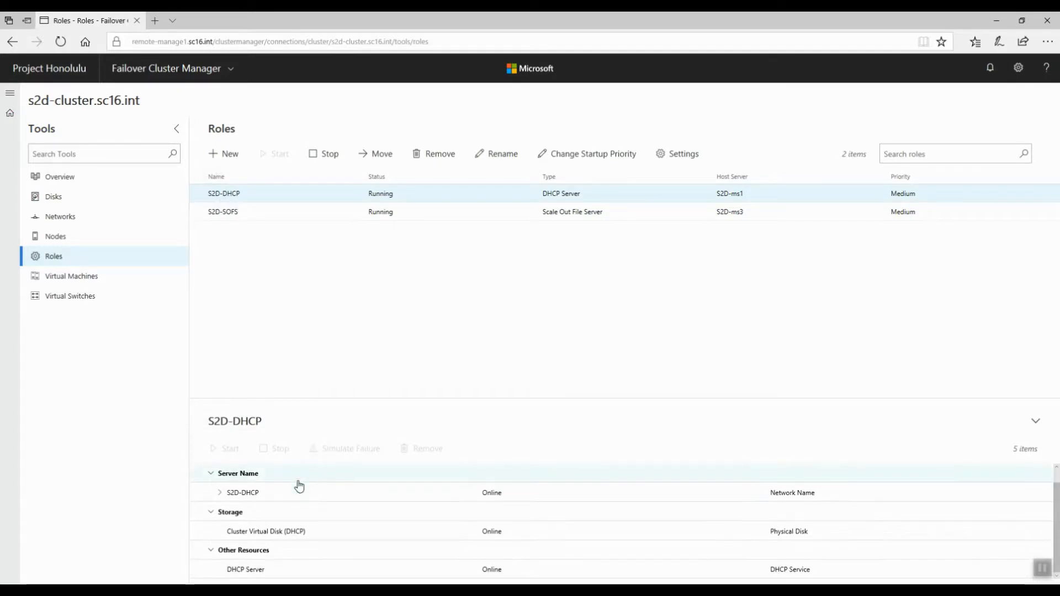
pyautogui.click(220, 493)
pyautogui.click(220, 493)
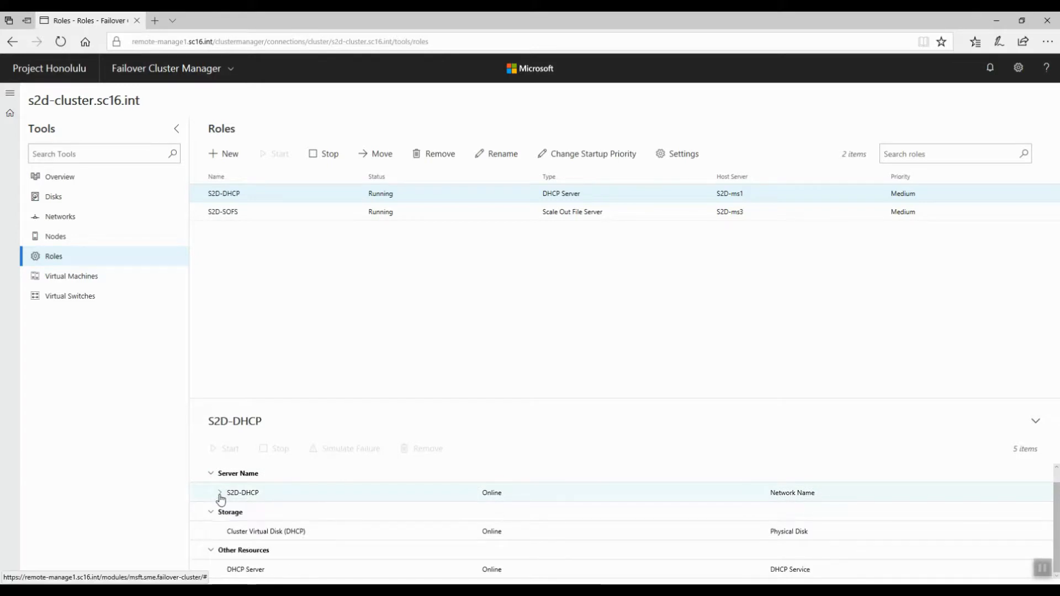
pyautogui.click(220, 493)
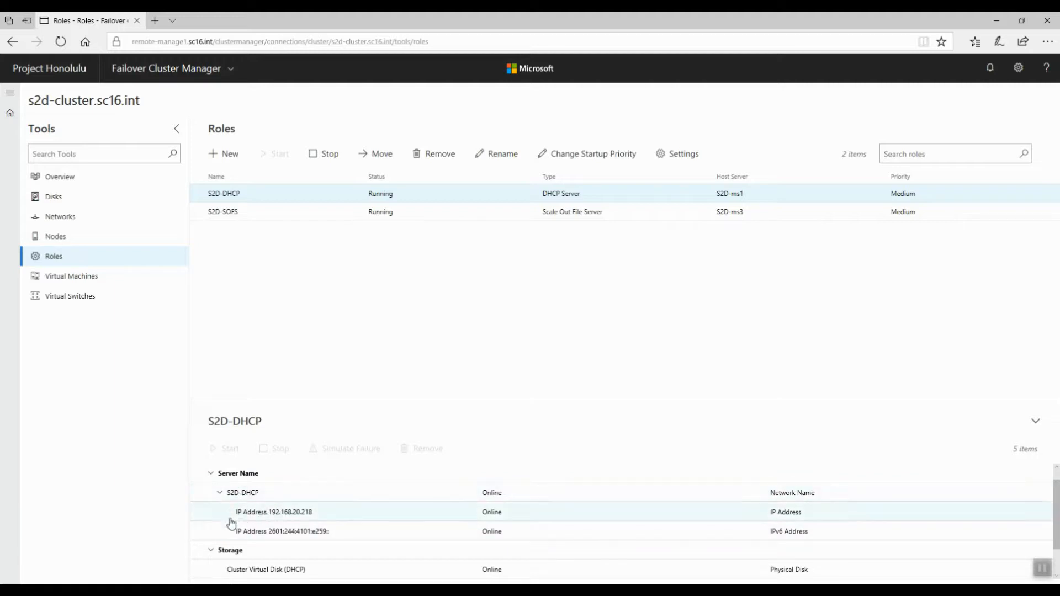
# Step: Browse the S2D-DHCP role's resource list and collapse its server name entry
pyautogui.click(219, 500)
pyautogui.scroll(-1, 221, 508)
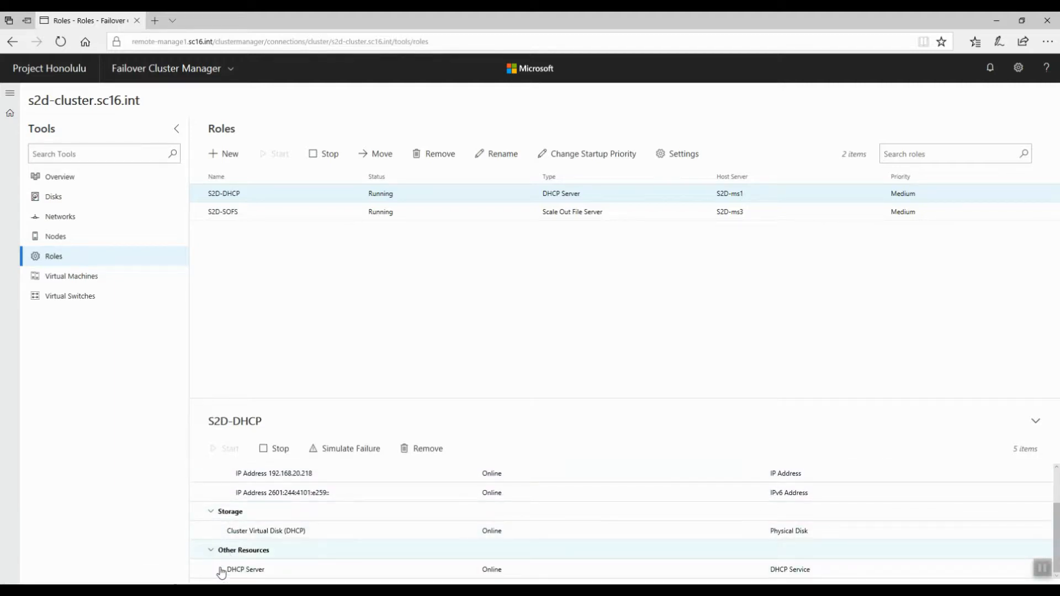
pyautogui.scroll(1, 221, 558)
pyautogui.click(220, 511)
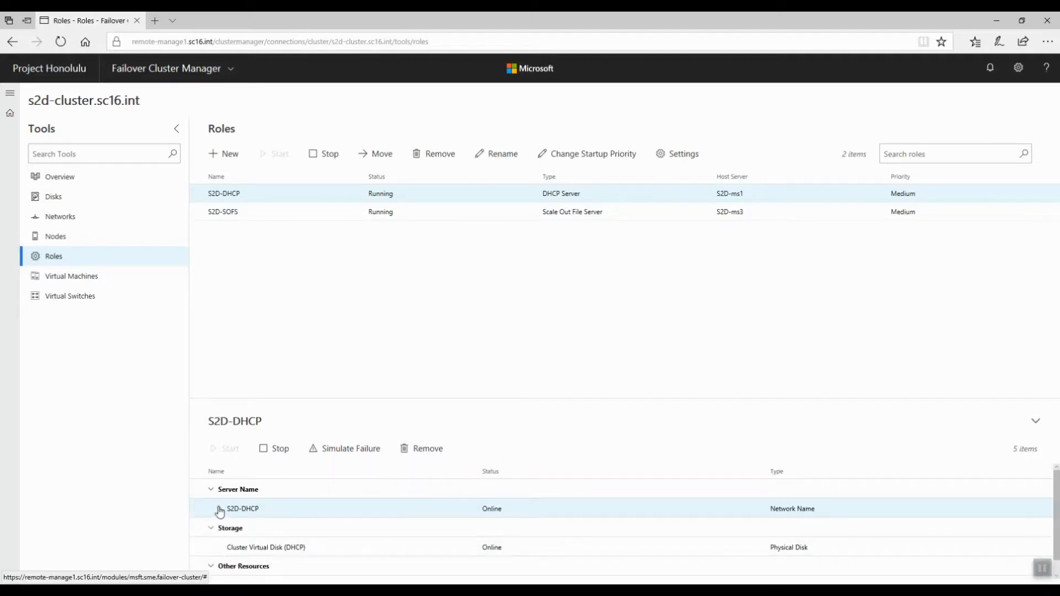
pyautogui.click(211, 490)
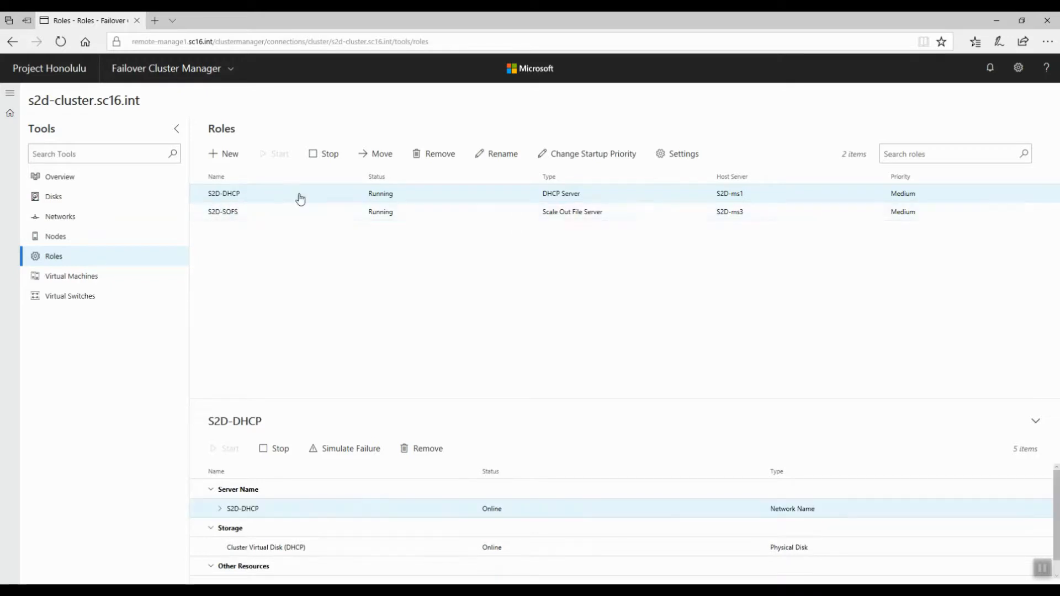
# Step: Move the S2D-DHCP role to node S2D-ms2 and check the move notification
pyautogui.click(381, 155)
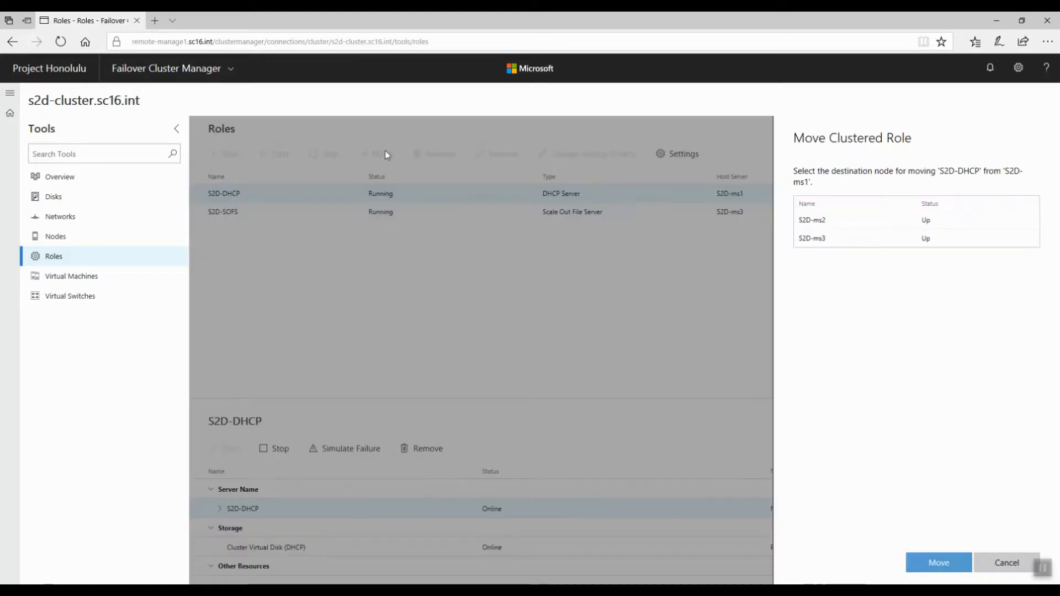
pyautogui.click(812, 227)
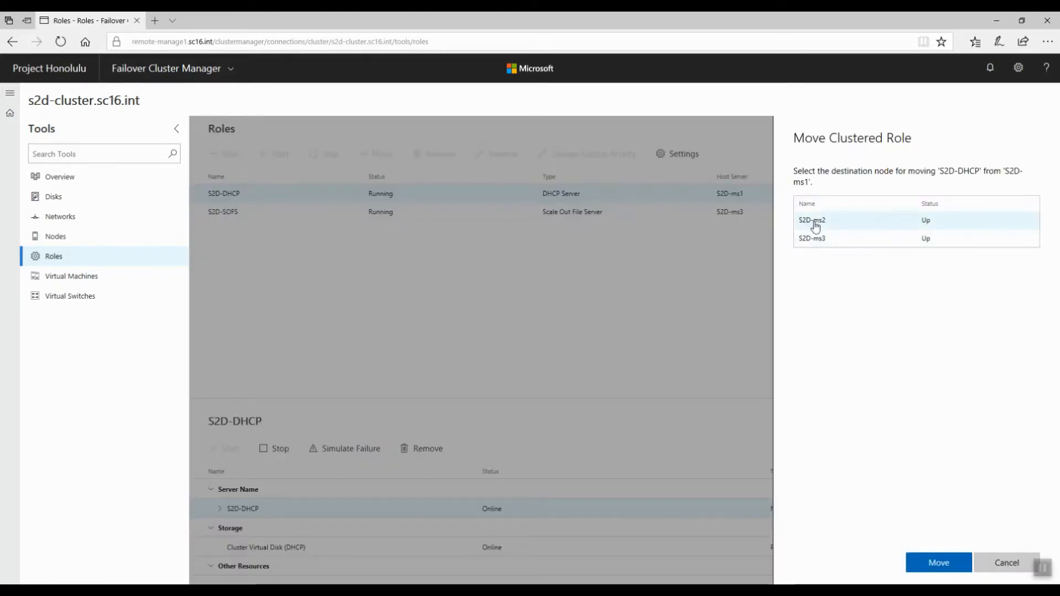
pyautogui.click(936, 564)
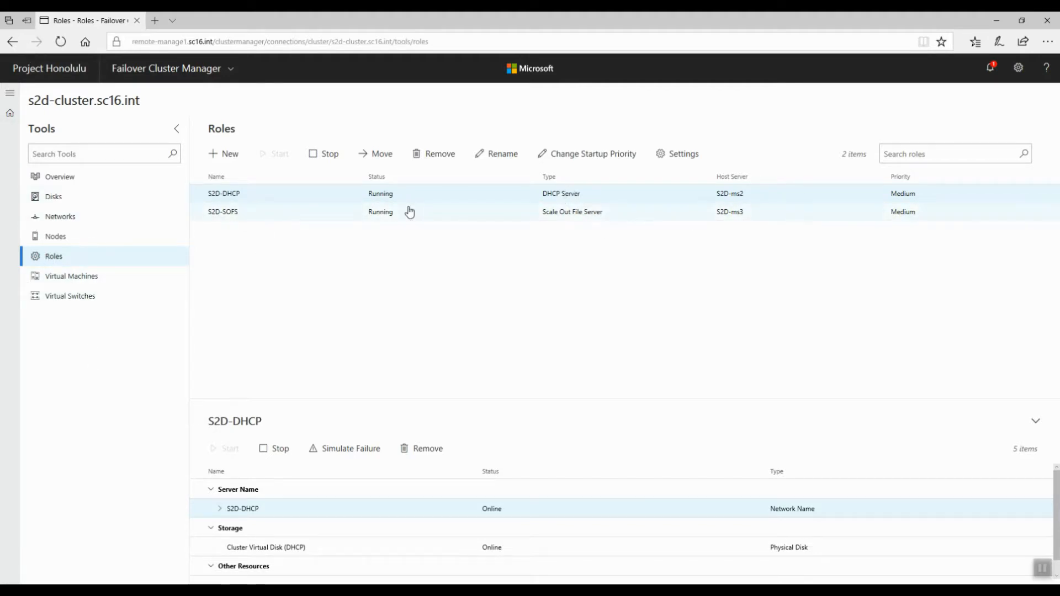
pyautogui.click(990, 67)
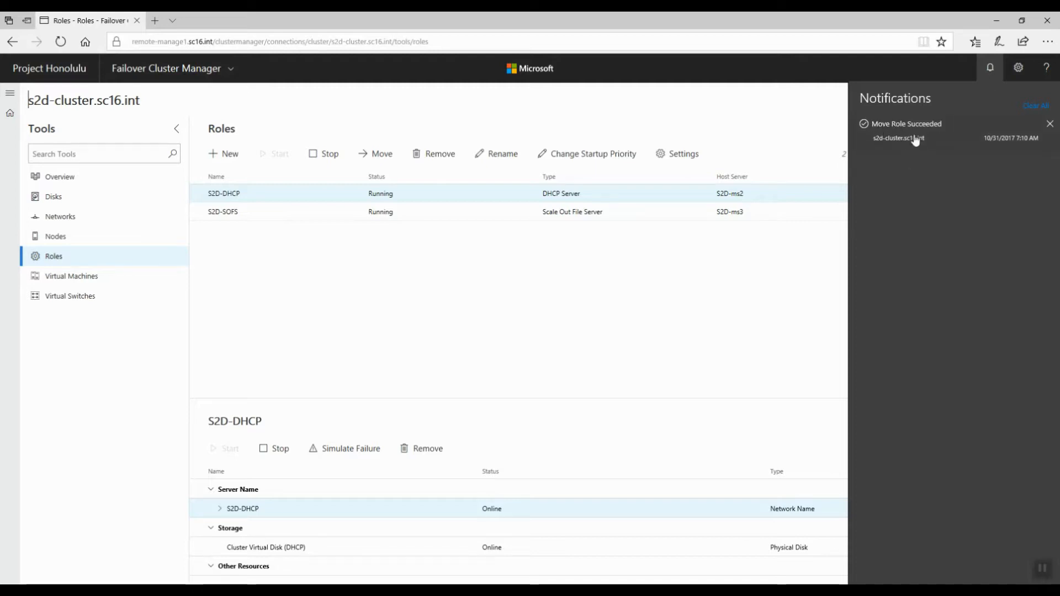
pyautogui.click(684, 124)
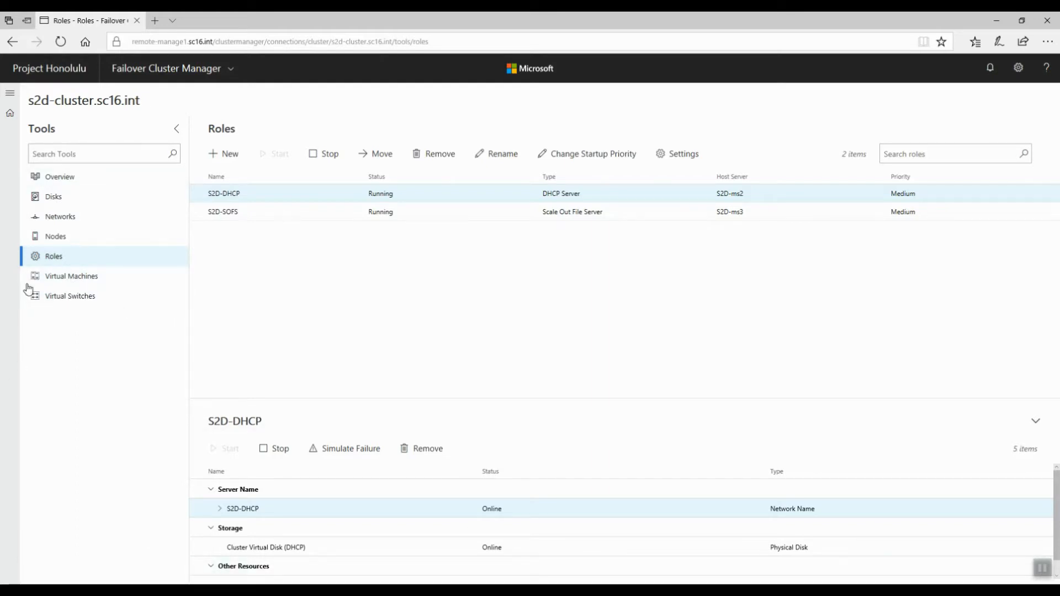
# Step: Open the cluster's Virtual Machines tool and highlight its status message
pyautogui.click(55, 281)
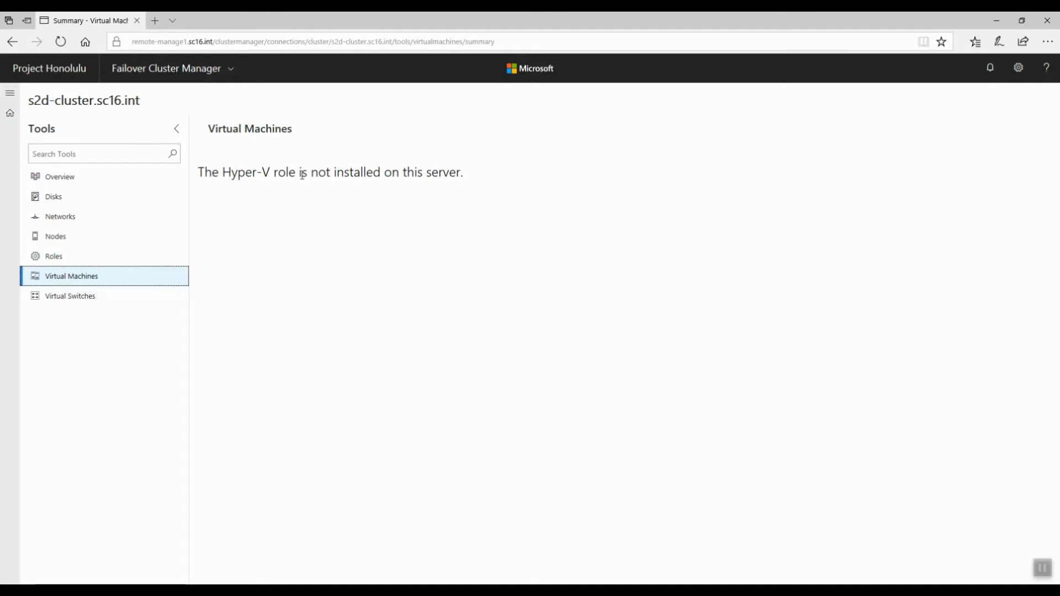
pyautogui.moveTo(199, 172); pyautogui.dragTo(498, 168)
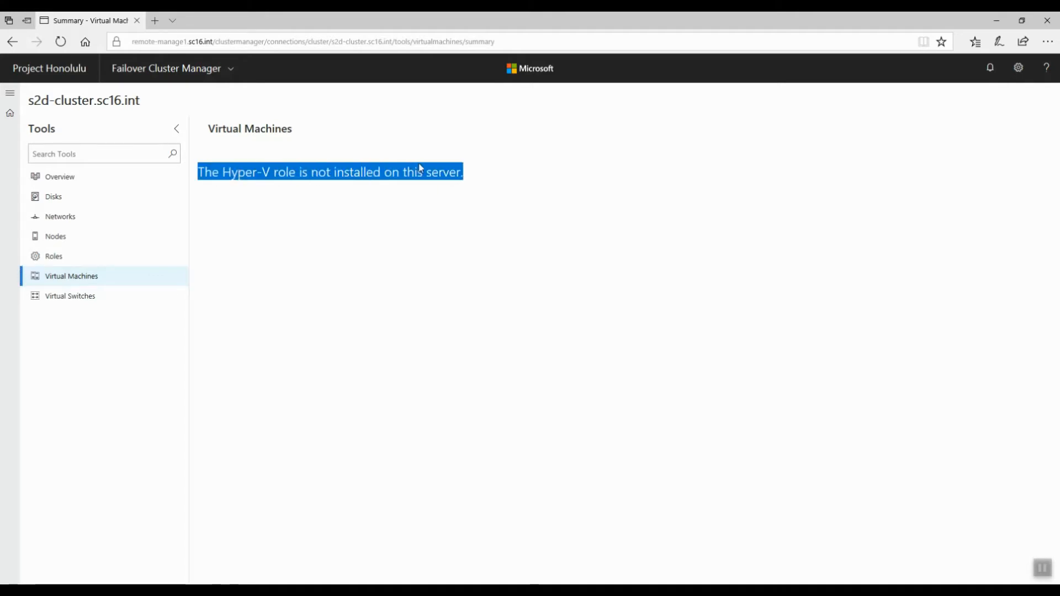
pyautogui.click(421, 184)
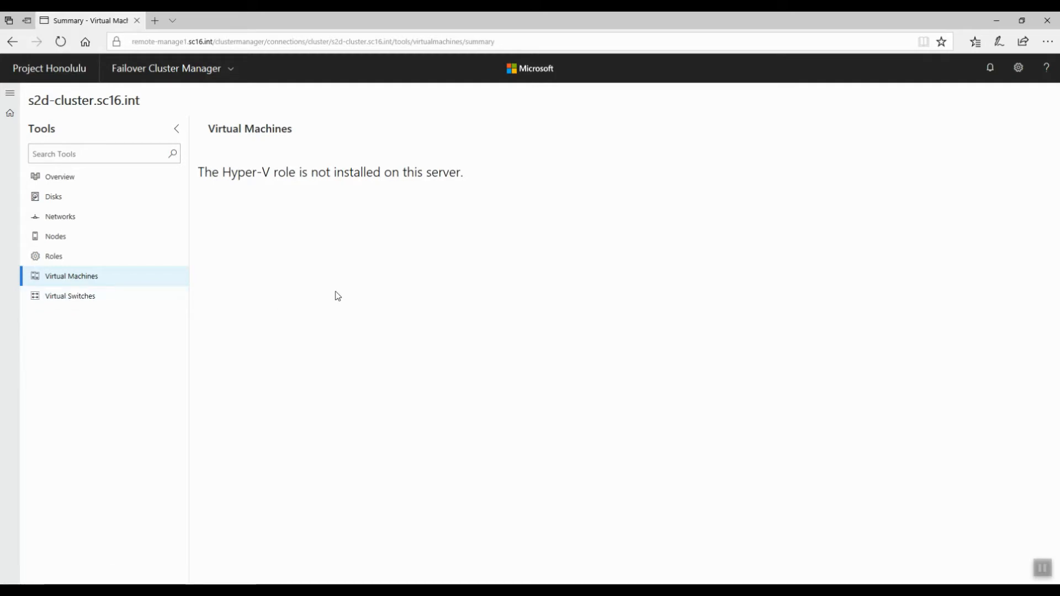
# Step: Switch the solution to Hyper-Converged Cluster Manager
pyautogui.click(160, 76)
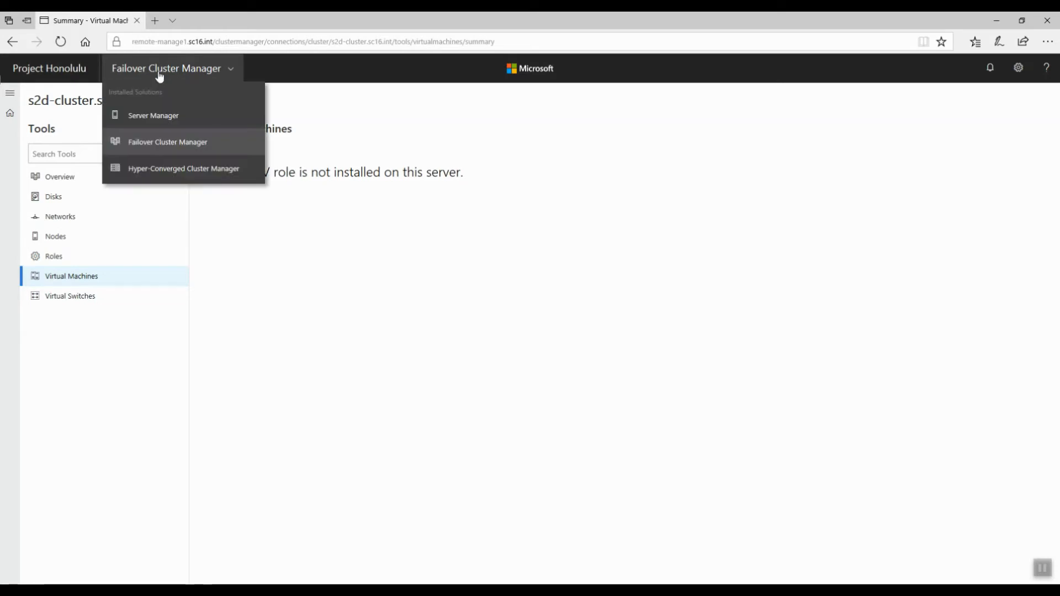
pyautogui.click(154, 171)
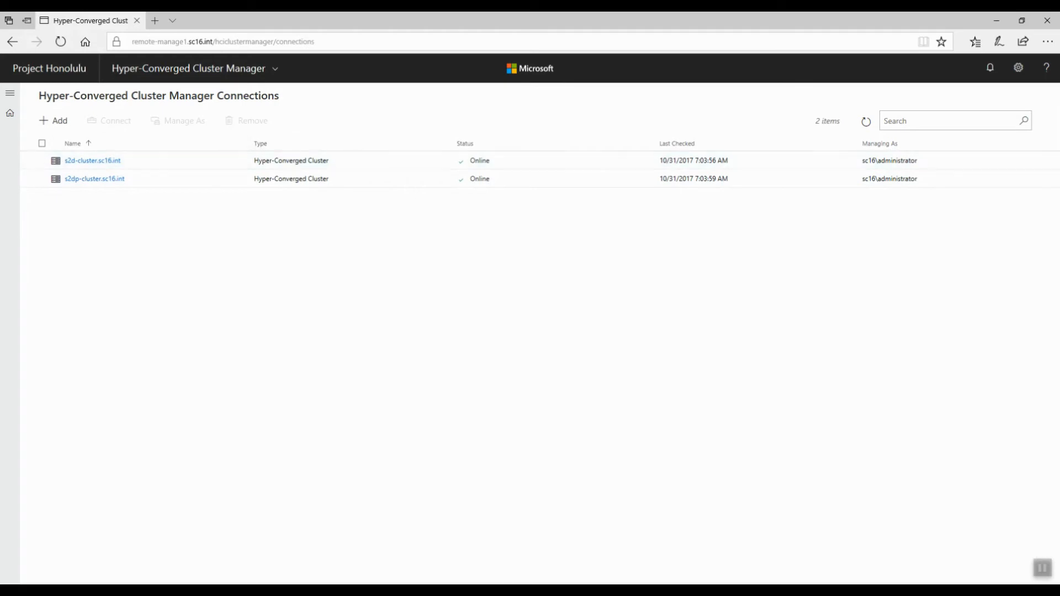
# Step: Open the s2d-cluster.sc16.int connection's dashboard and highlight its message
pyautogui.click(78, 163)
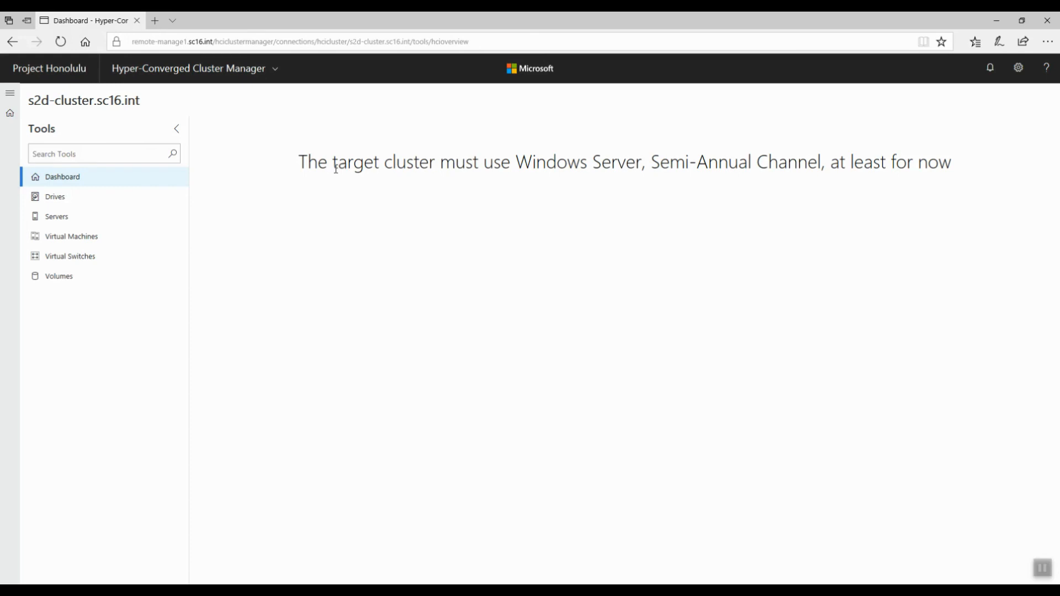
pyautogui.moveTo(335, 166); pyautogui.dragTo(689, 164)
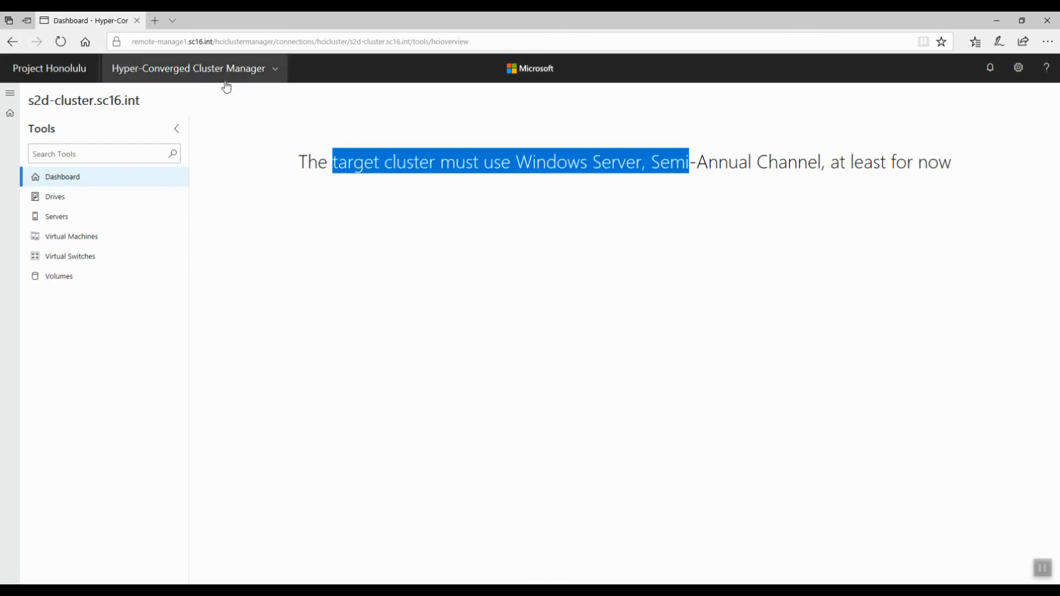
pyautogui.click(563, 172)
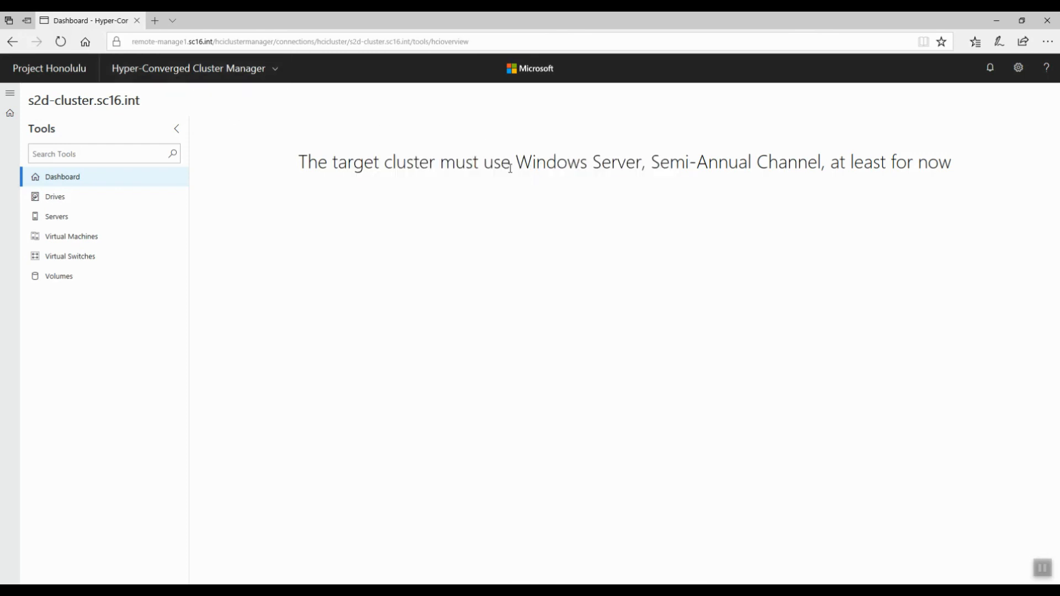